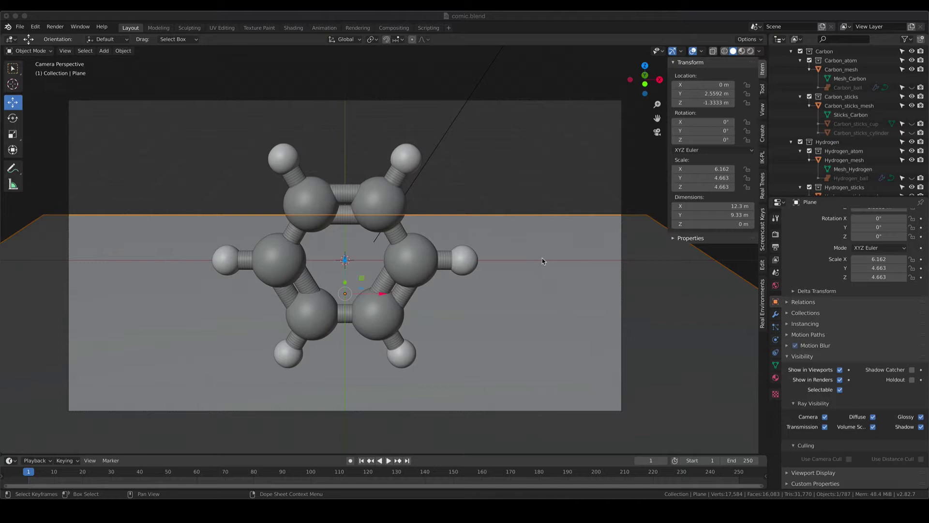
Reselect the Plane, orbit to see the whole scene, then return to the camera view.
{"action": "left_click", "coordinate": [553, 122]}
{"action": "left_click", "coordinate": [552, 121]}
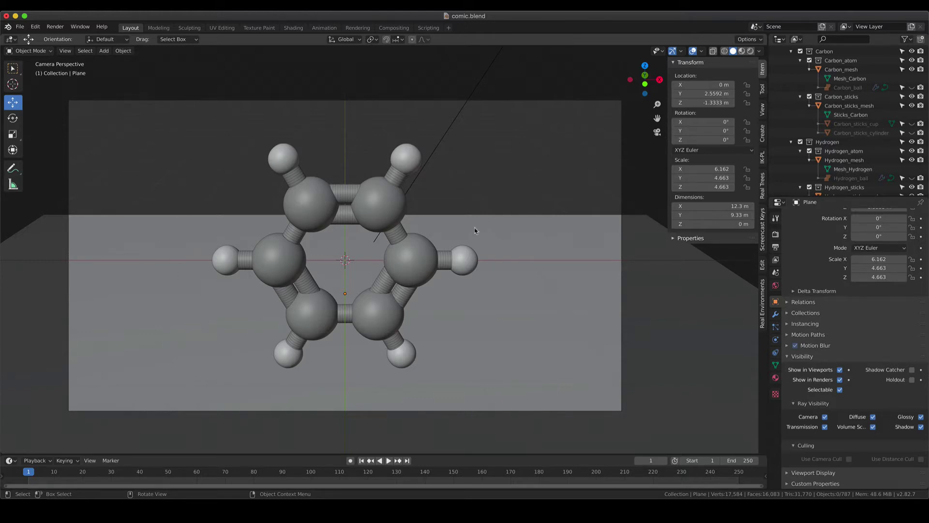
{"action": "left_click", "coordinate": [340, 280]}
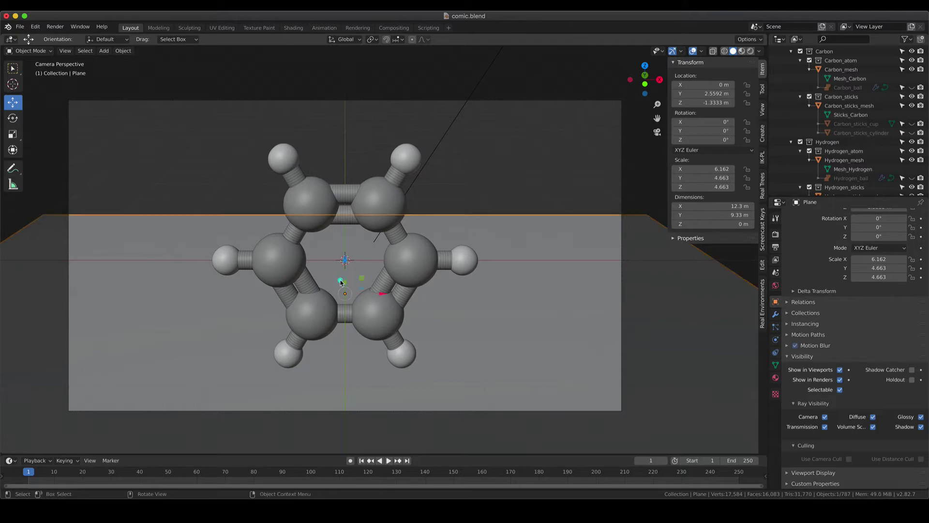
{"action": "middle_click_drag", "start_coordinate": [340, 279], "coordinate": [393, 261]}
{"action": "key", "text": "KP_0"}
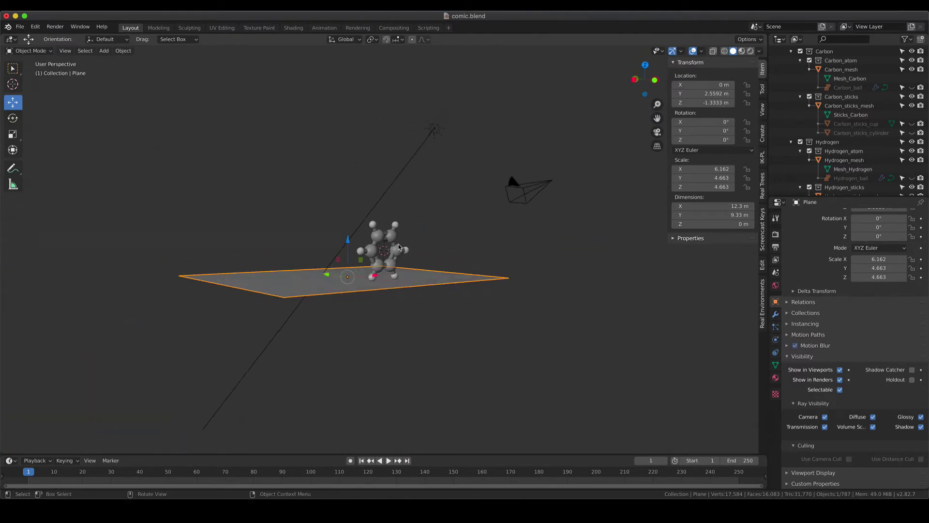
Switch the viewport to Rendered shading and deselect the Plane for a clean preview.
{"action": "key", "text": "z"}
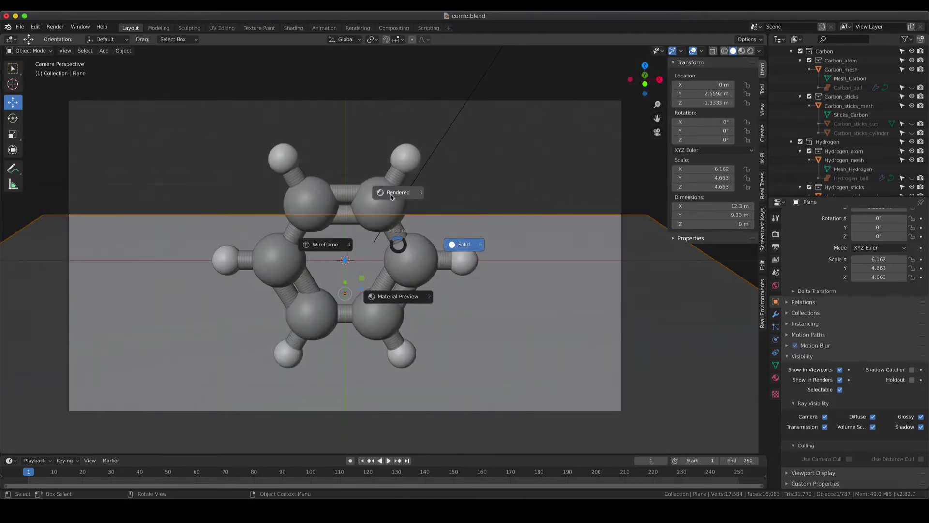
{"action": "left_click", "coordinate": [393, 195]}
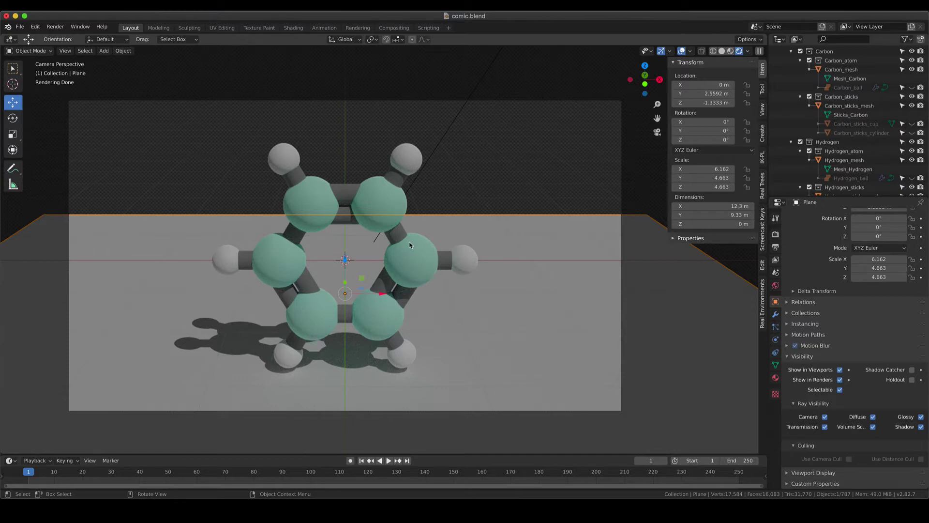
{"action": "left_click", "coordinate": [430, 184]}
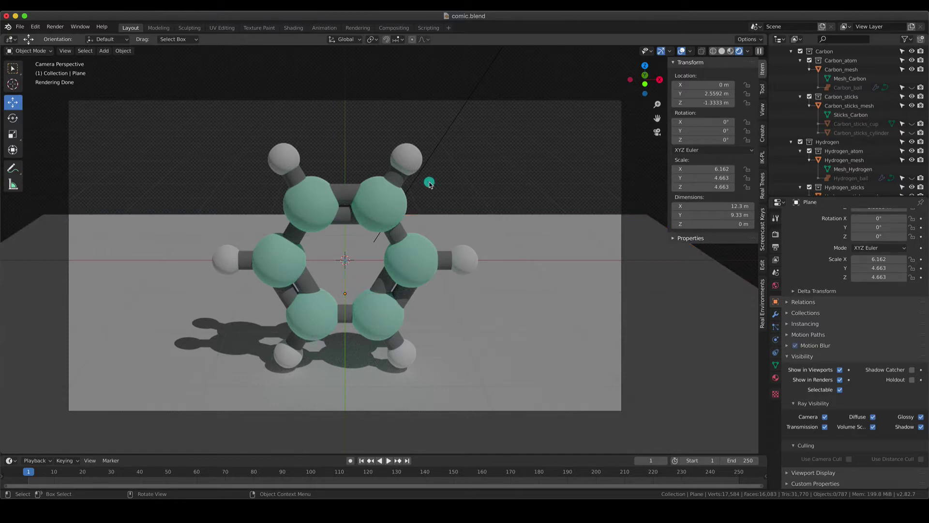
Expand the Freestyle panel in Render Properties to show its 1.000 px absolute line thickness.
{"action": "left_click", "coordinate": [775, 236]}
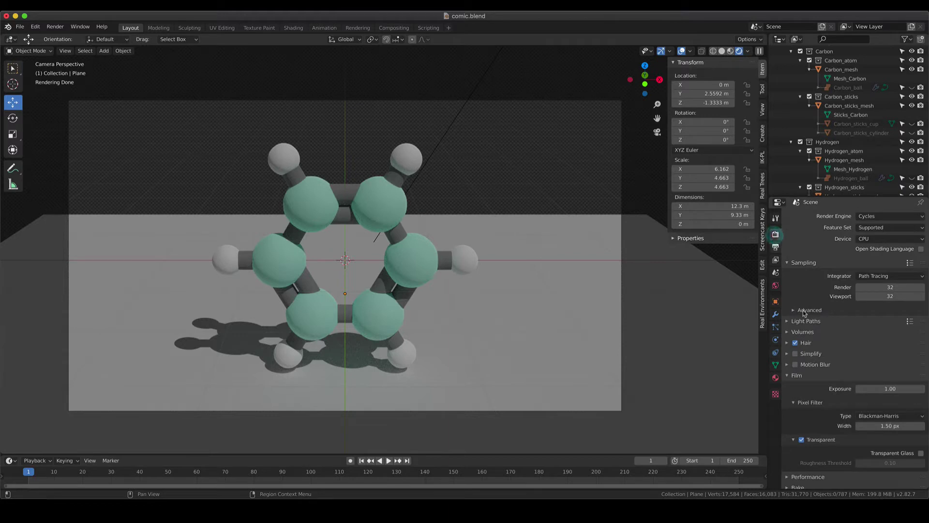
{"action": "scroll", "coordinate": [819, 380], "scroll_direction": "down", "scroll_amount": 2}
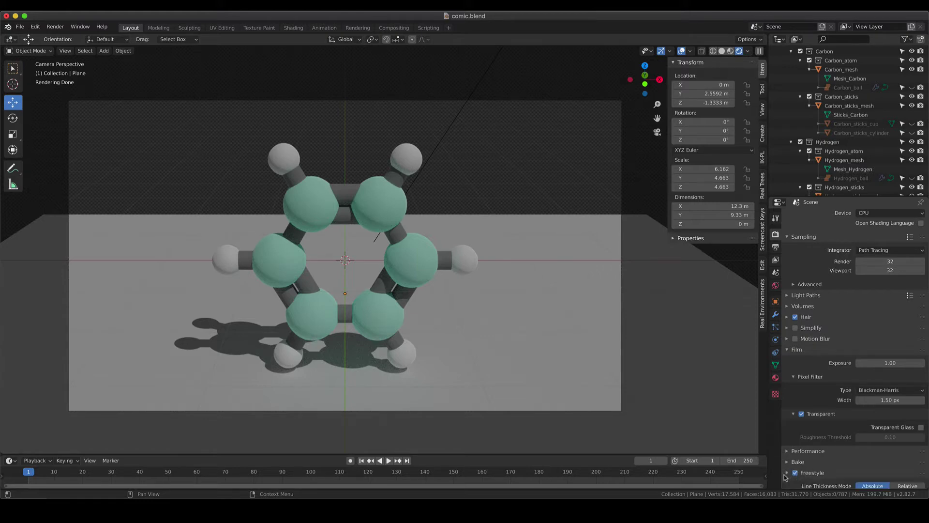
{"action": "left_click", "coordinate": [786, 473]}
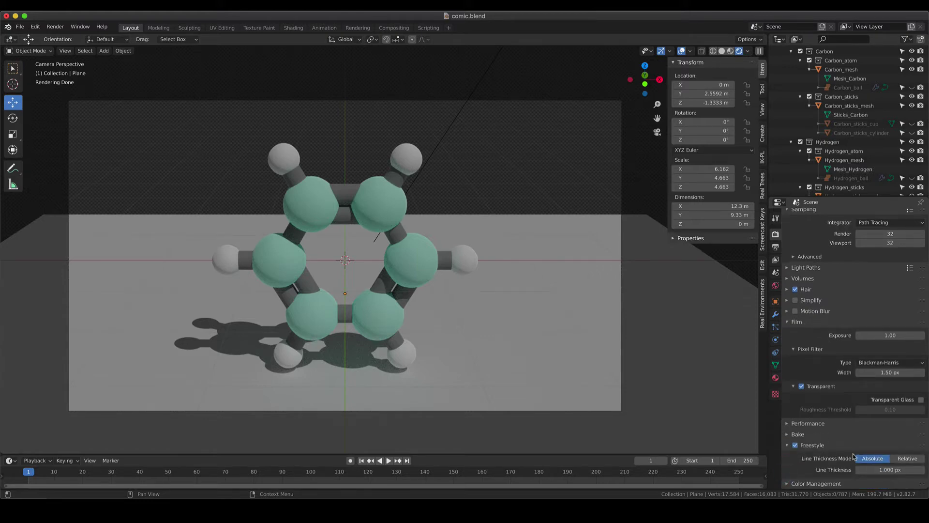
Go to View Layer Properties and collapse the Freestyle settings panel.
{"action": "left_click", "coordinate": [776, 261]}
{"action": "scroll", "coordinate": [837, 360], "scroll_direction": "down", "scroll_amount": 8}
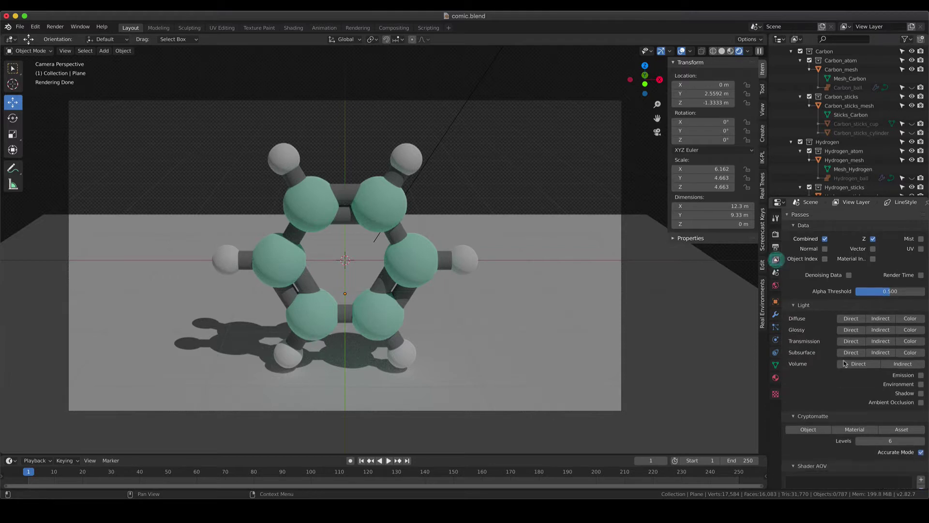
{"action": "scroll", "coordinate": [836, 361], "scroll_direction": "down", "scroll_amount": 8}
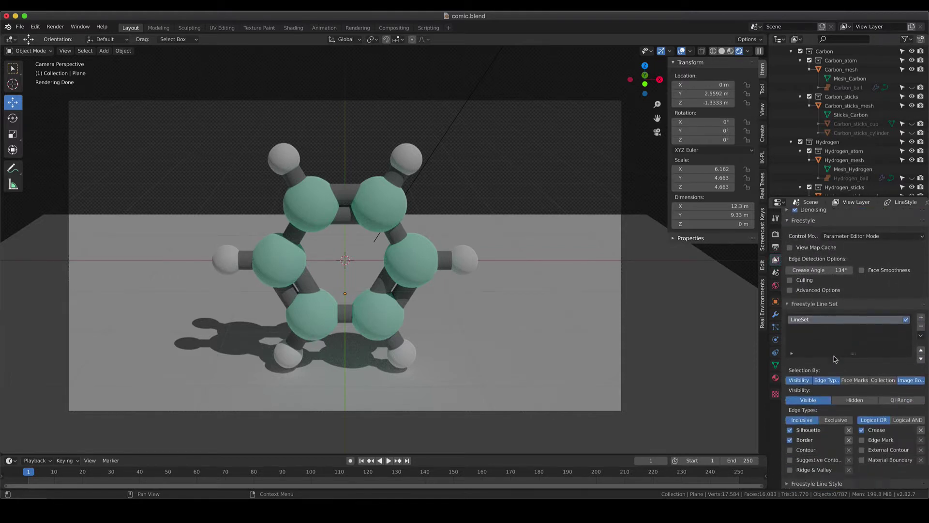
{"action": "left_click", "coordinate": [786, 221]}
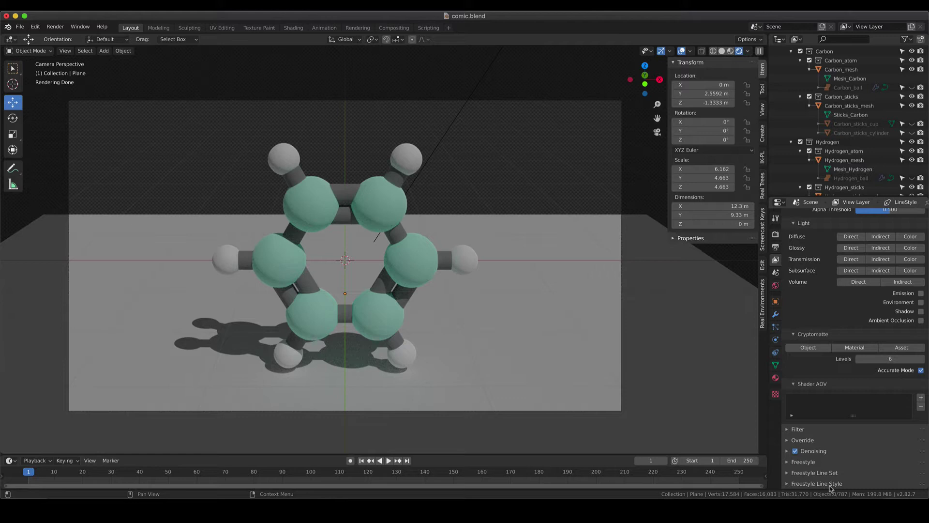
Inspect the Freestyle Line Style thickness and colour, then expand the Line Set edge types.
{"action": "left_click", "coordinate": [787, 484]}
{"action": "scroll", "coordinate": [875, 435], "scroll_direction": "down", "scroll_amount": 6}
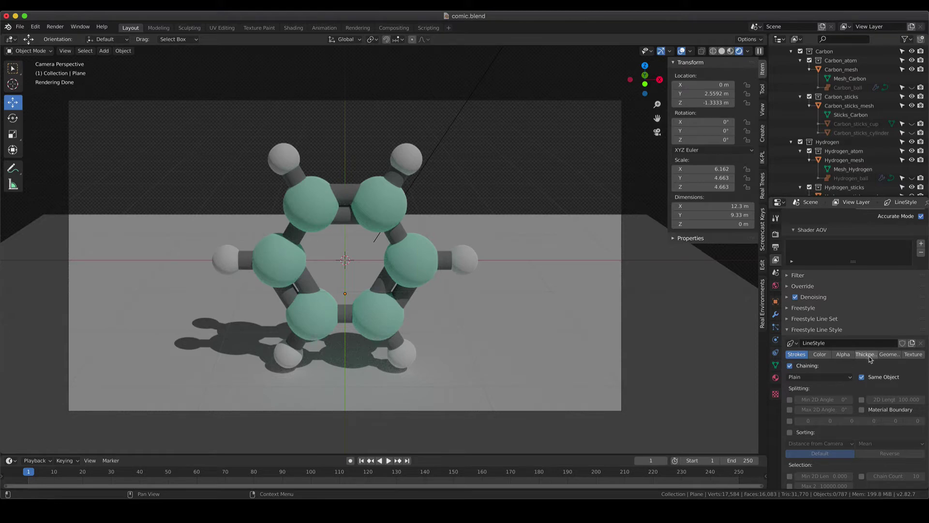
{"action": "left_click", "coordinate": [869, 357]}
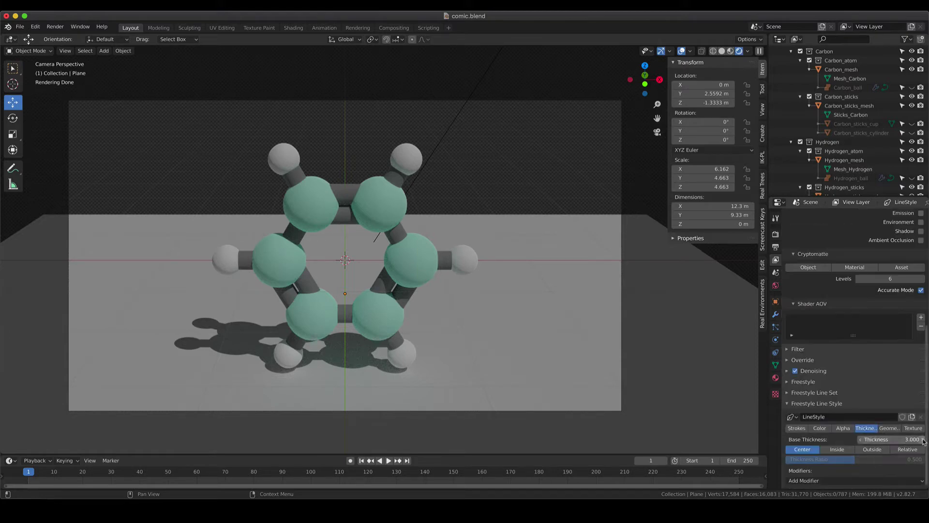
{"action": "left_click", "coordinate": [820, 429]}
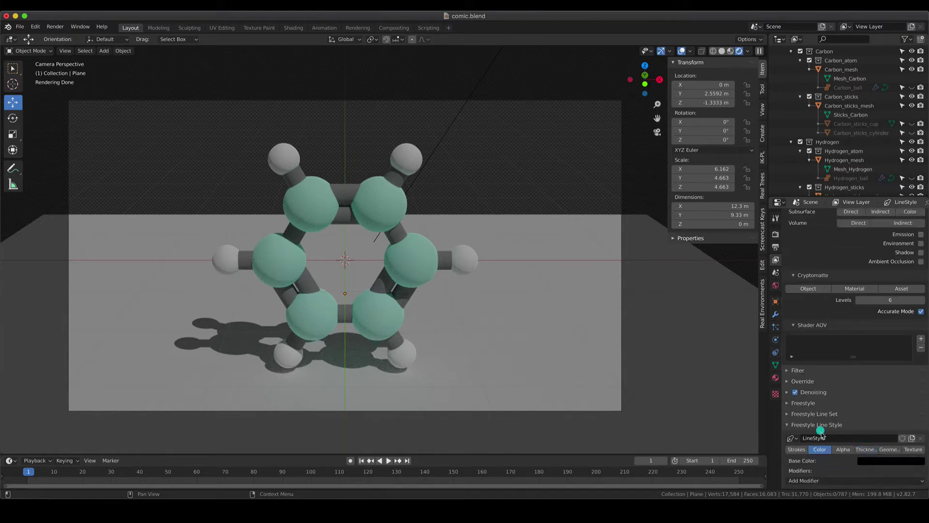
{"action": "left_click", "coordinate": [788, 415]}
{"action": "scroll", "coordinate": [832, 439], "scroll_direction": "down", "scroll_amount": 5}
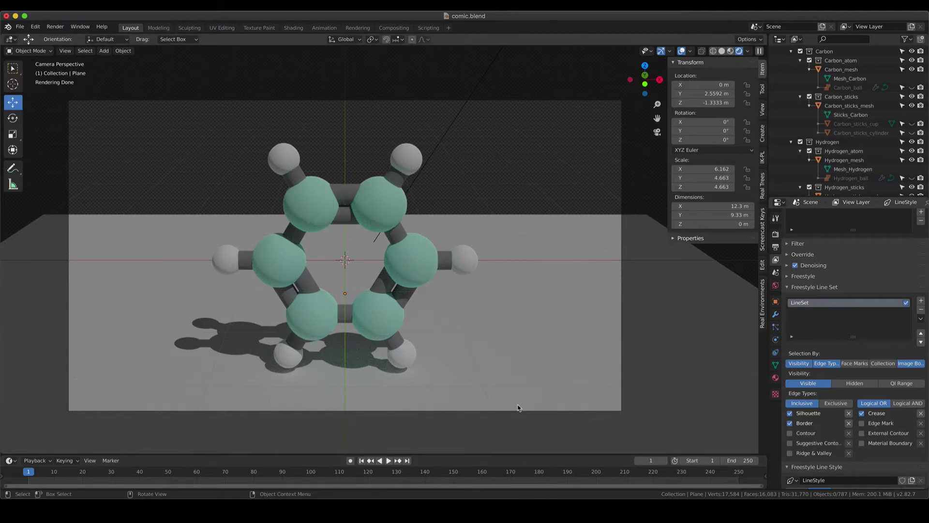
Confirm output is 1920 × 1080 at 50%, PNG RGBA to /tmp/, before rendering.
{"action": "left_click", "coordinate": [775, 234]}
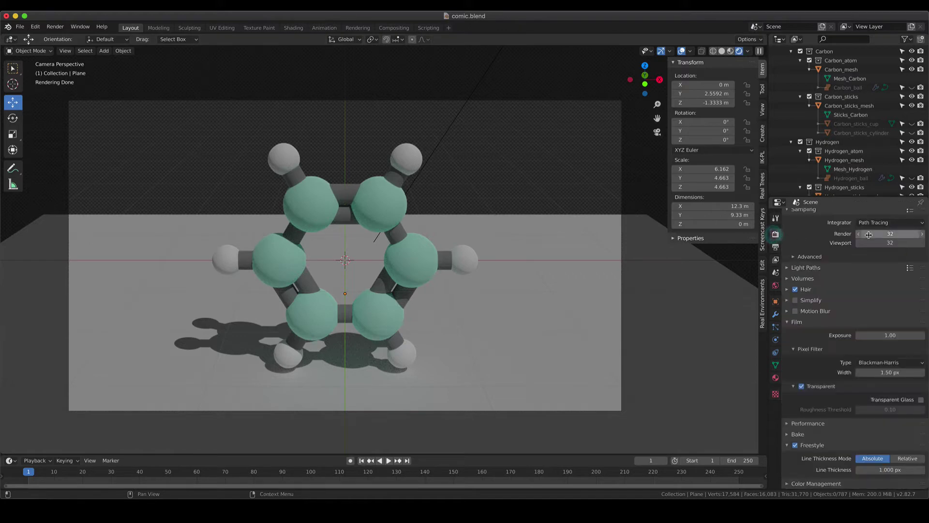
{"action": "scroll", "coordinate": [871, 240], "scroll_direction": "up", "scroll_amount": 2}
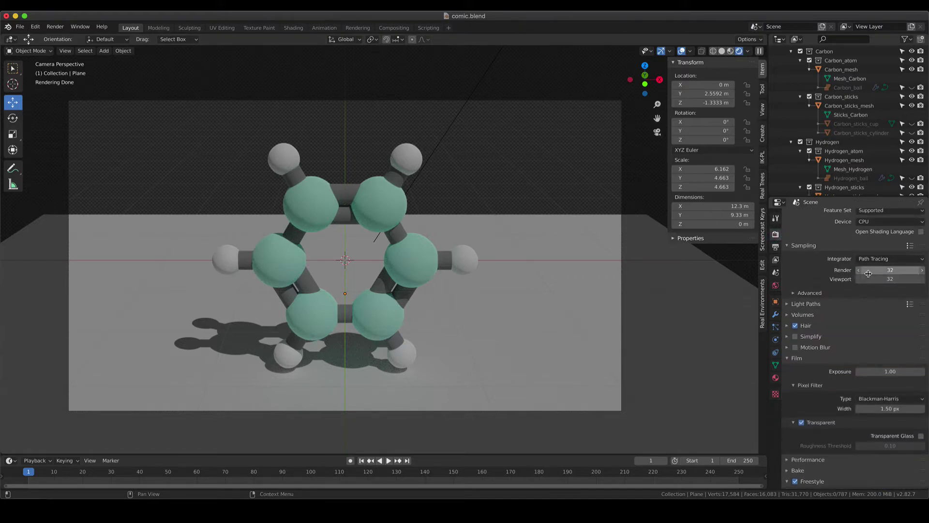
{"action": "left_click", "coordinate": [776, 247]}
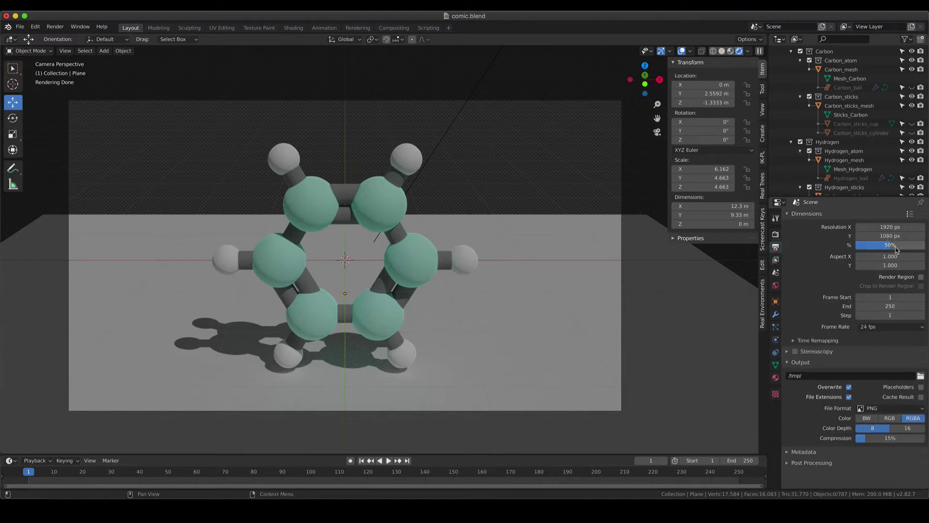
{"action": "left_click", "coordinate": [55, 27]}
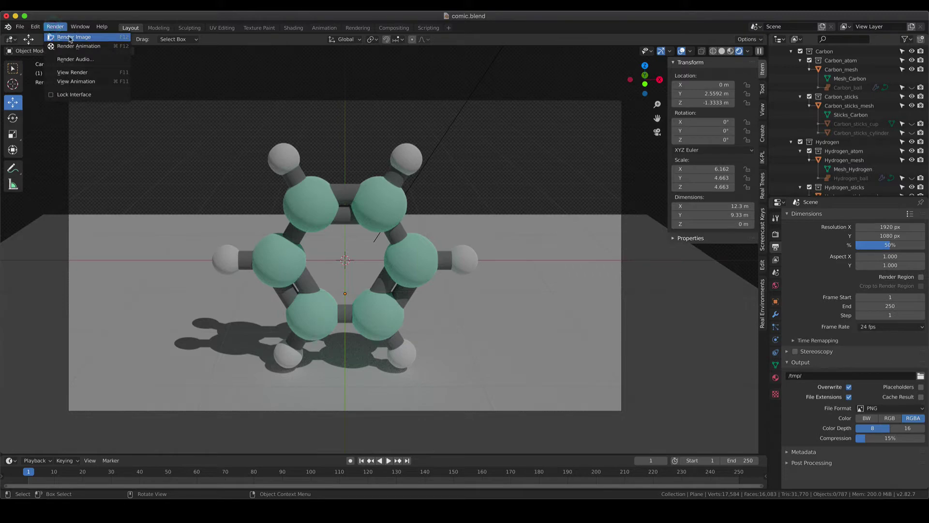
Render the still image, inspect the ring and its shadow up close, then close the render window.
{"action": "left_click", "coordinate": [71, 38]}
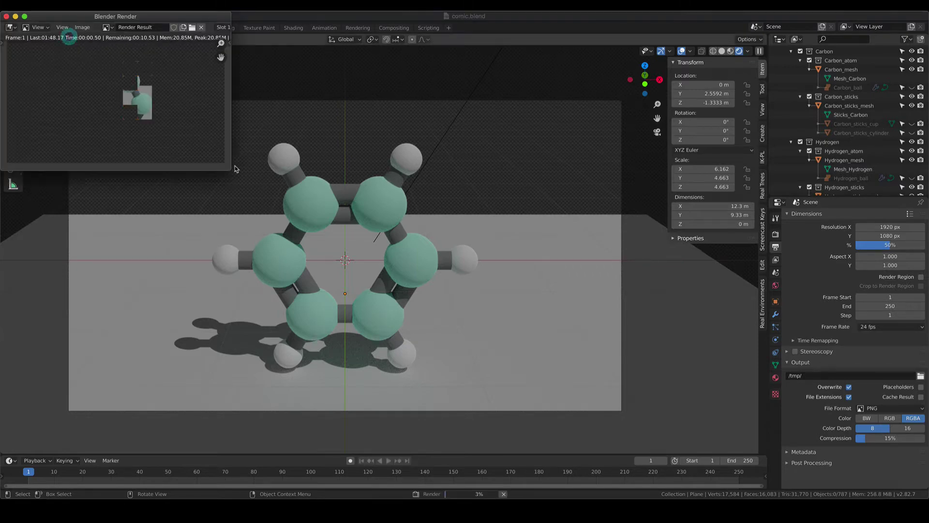
{"action": "left_click_drag", "start_coordinate": [227, 166], "coordinate": [535, 333]}
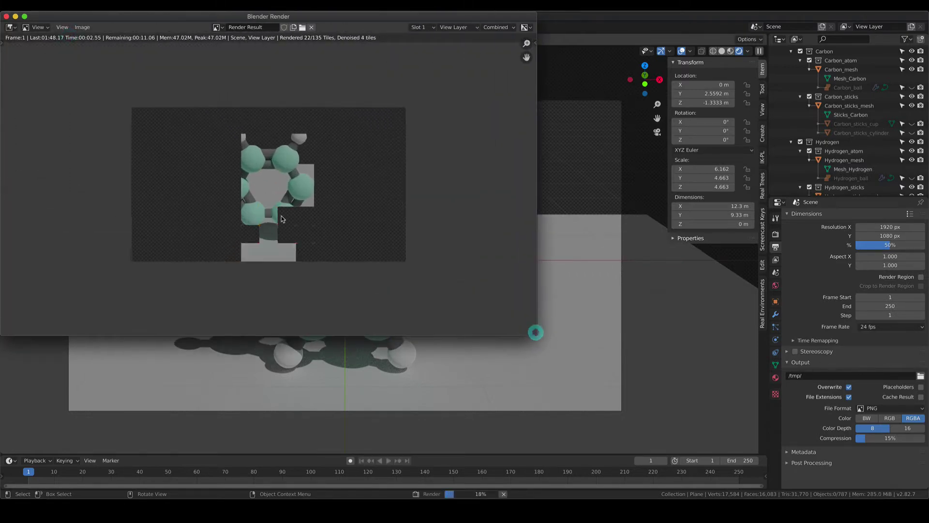
{"action": "scroll", "coordinate": [283, 216], "scroll_direction": "up", "scroll_amount": 3}
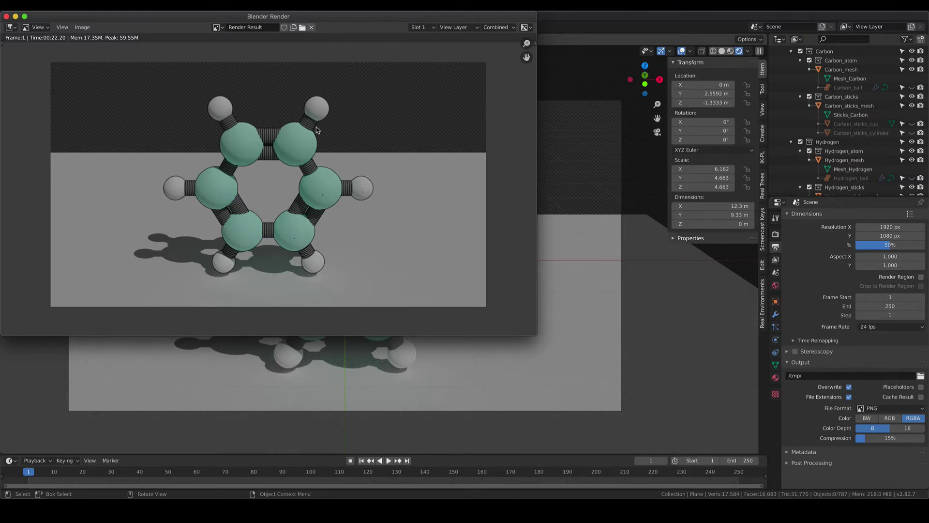
{"action": "scroll", "coordinate": [325, 230], "scroll_direction": "up", "scroll_amount": 5}
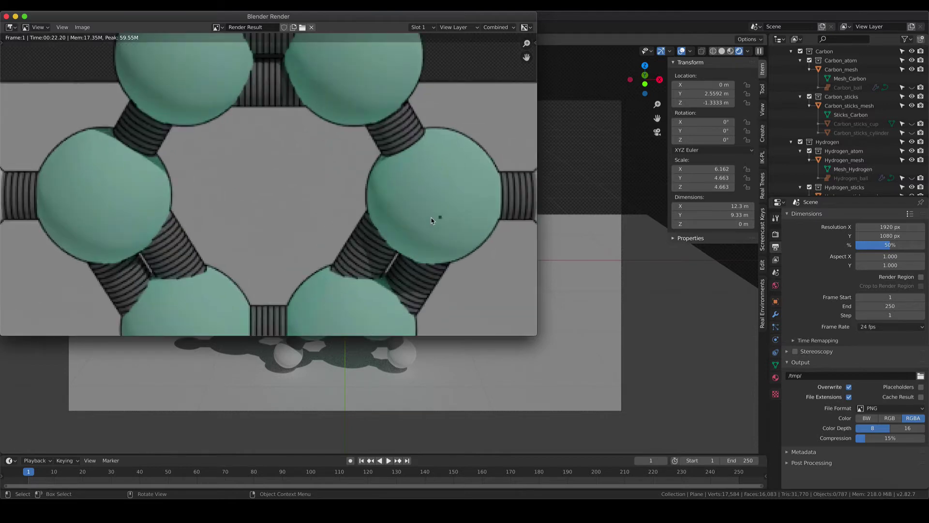
{"action": "middle_click_drag", "start_coordinate": [436, 220], "coordinate": [310, 112]}
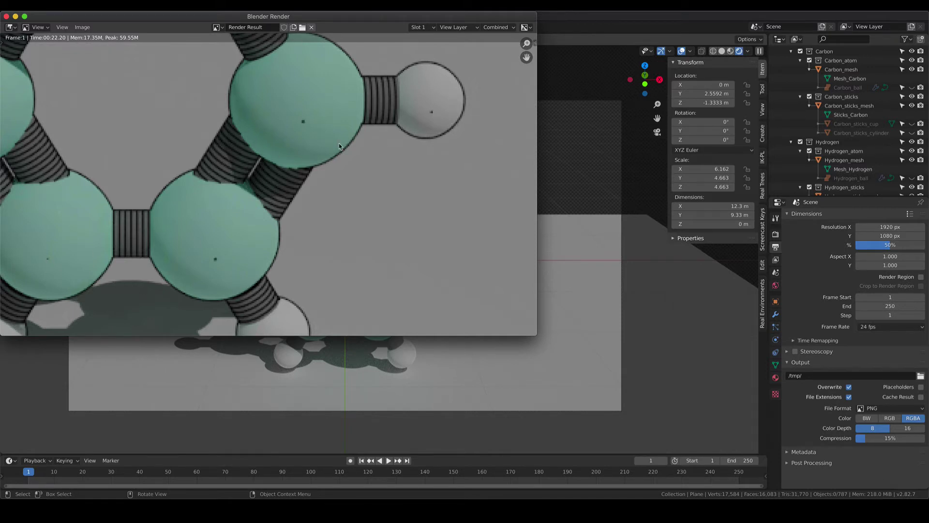
{"action": "scroll", "coordinate": [334, 145], "scroll_direction": "down", "scroll_amount": 4}
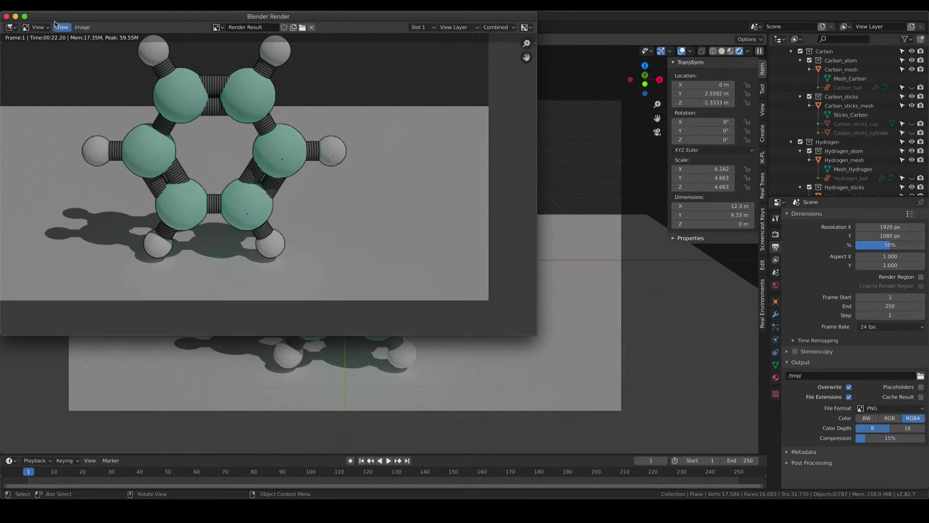
{"action": "left_click", "coordinate": [6, 16]}
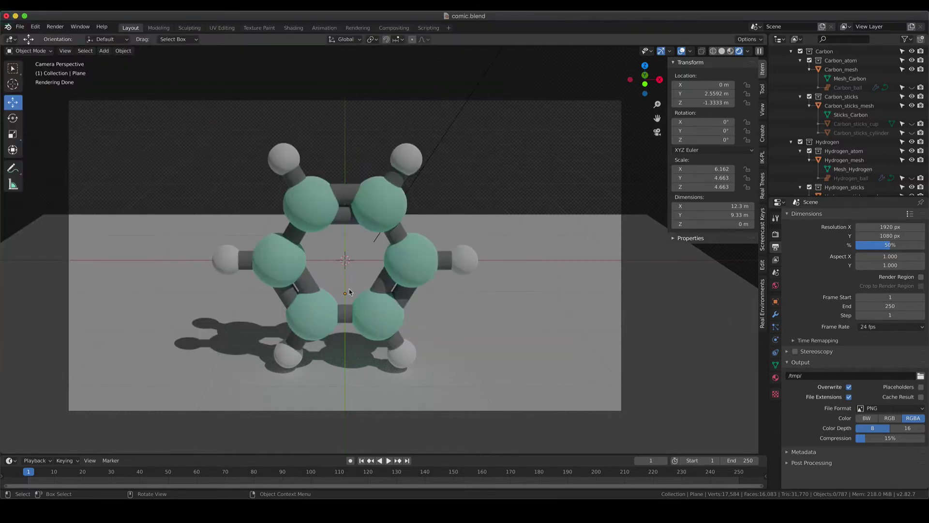
Set the viewport to Solid grey shading and fit the camera view to fill the viewport.
{"action": "key", "text": "z"}
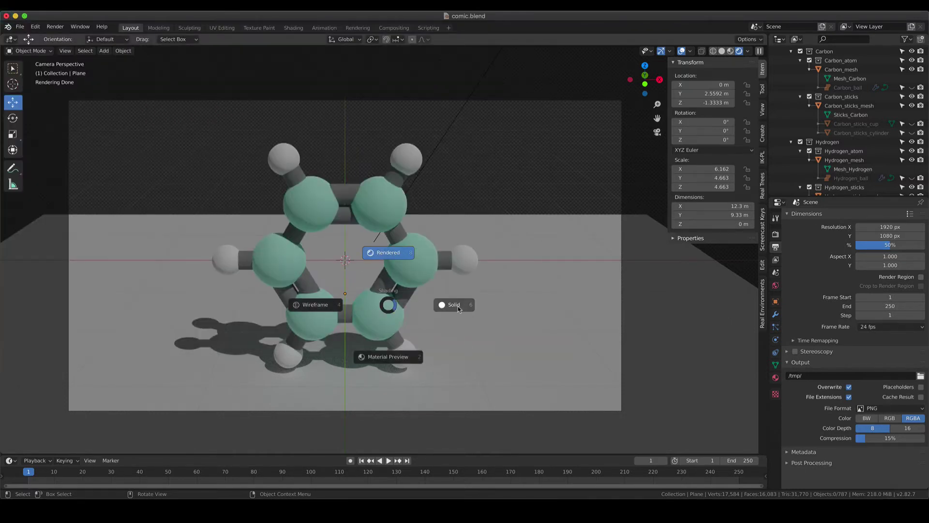
{"action": "left_click", "coordinate": [458, 306]}
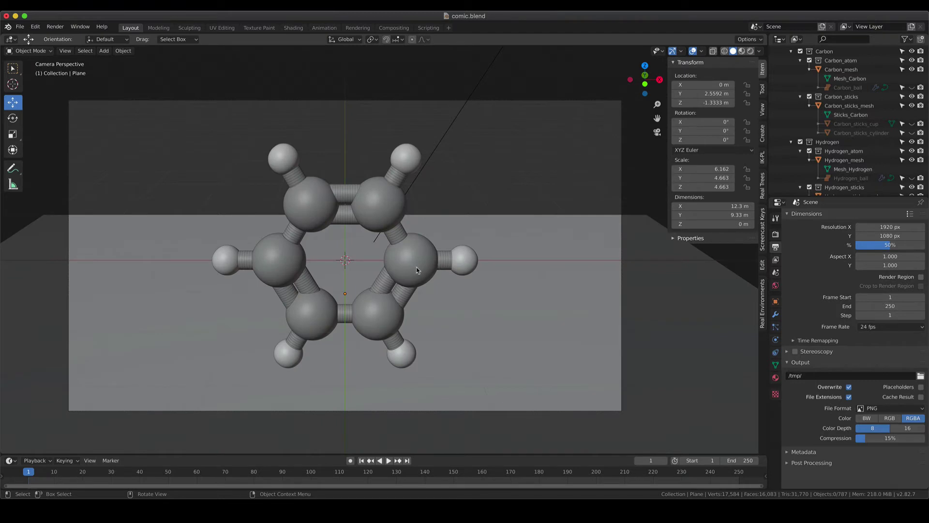
{"action": "scroll", "coordinate": [417, 270], "scroll_direction": "up", "scroll_amount": 6}
{"action": "scroll", "coordinate": [382, 239], "scroll_direction": "up", "scroll_amount": 8}
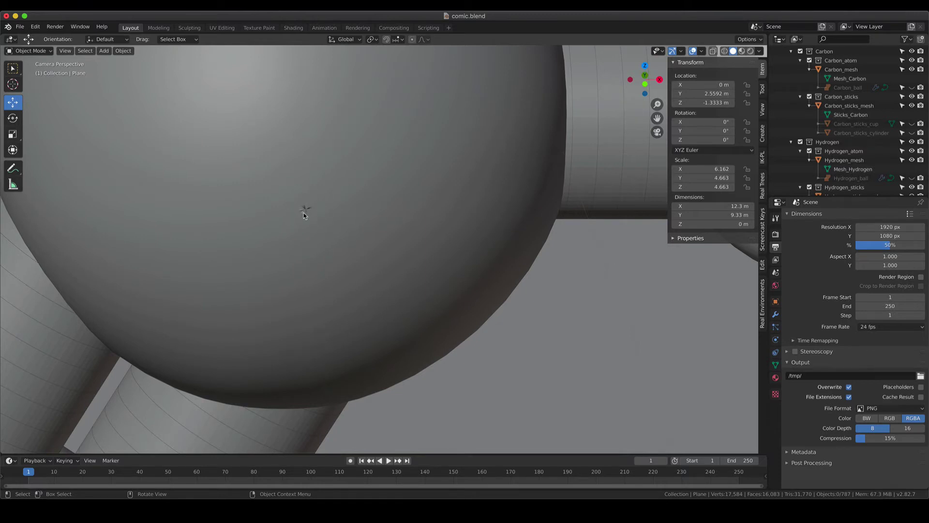
{"action": "scroll", "coordinate": [305, 213], "scroll_direction": "down", "scroll_amount": 10}
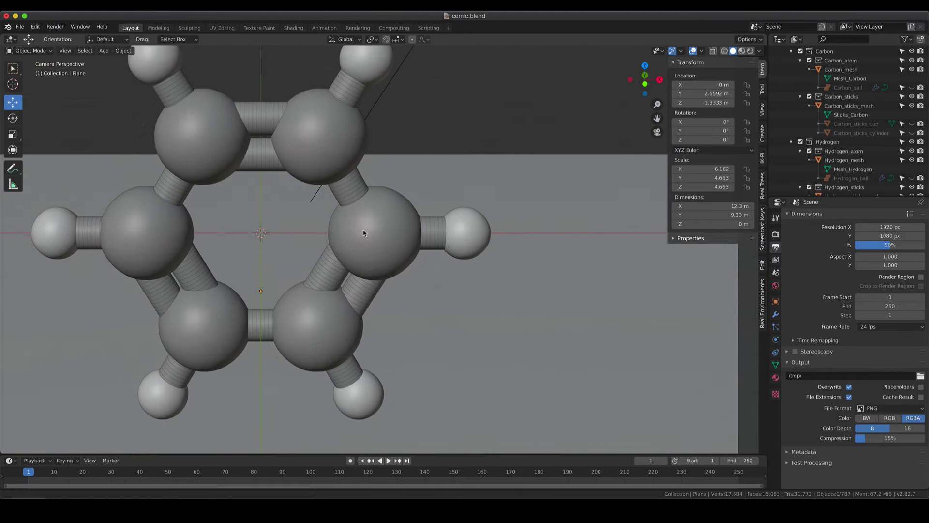
{"action": "key", "text": "Home"}
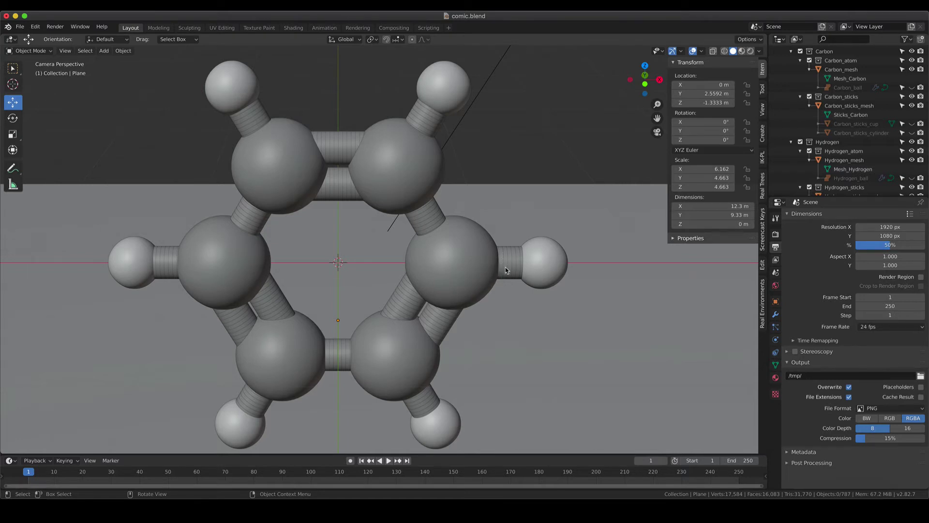
Unhide Carbon_ball, rotate it about Y to 92.2°, and hide it again.
{"action": "left_click", "coordinate": [442, 263]}
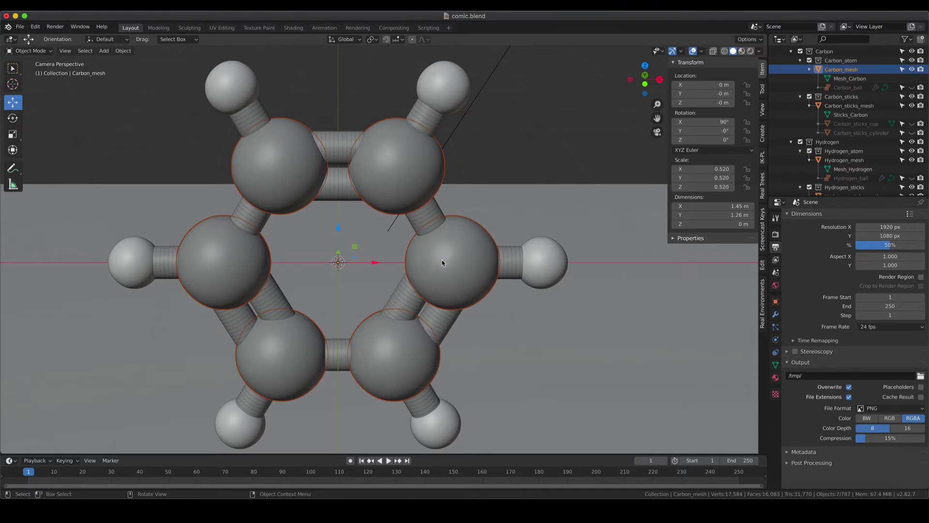
{"action": "key", "text": "r"}
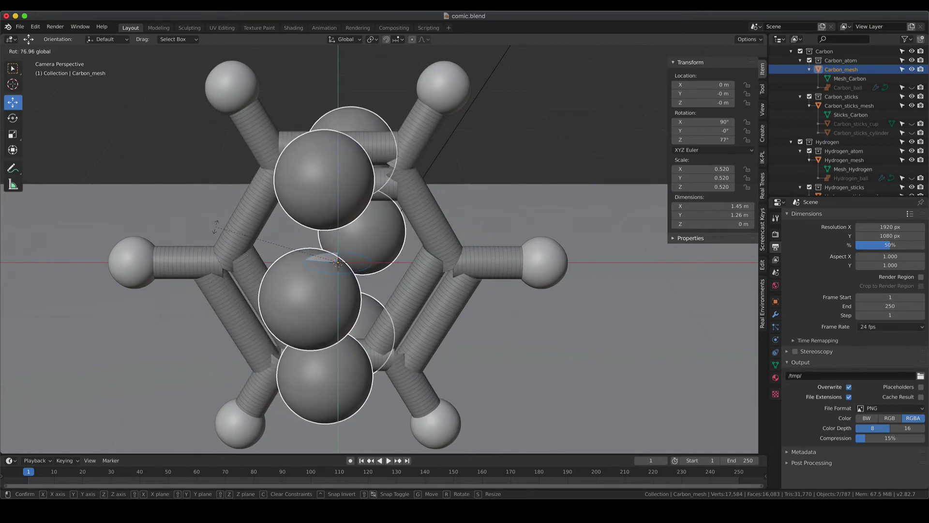
{"action": "key", "text": "Escape"}
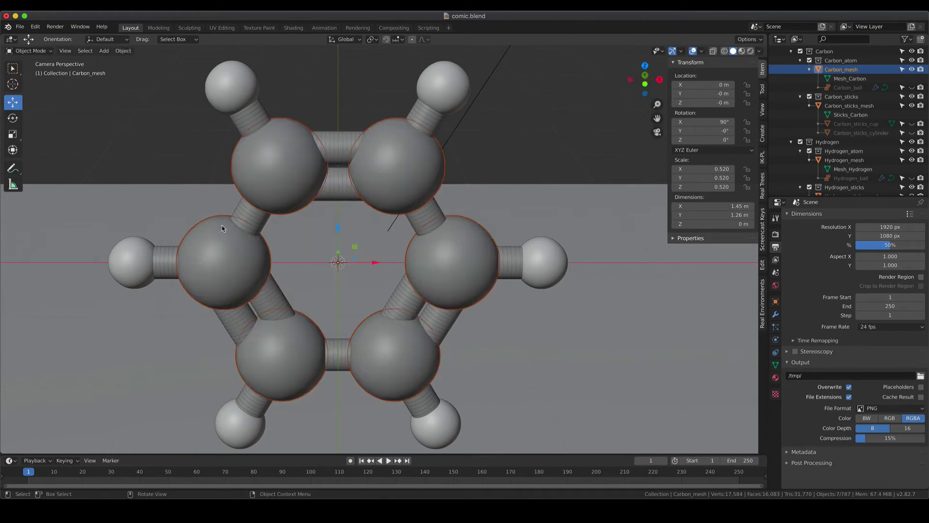
{"action": "left_click", "coordinate": [222, 225]}
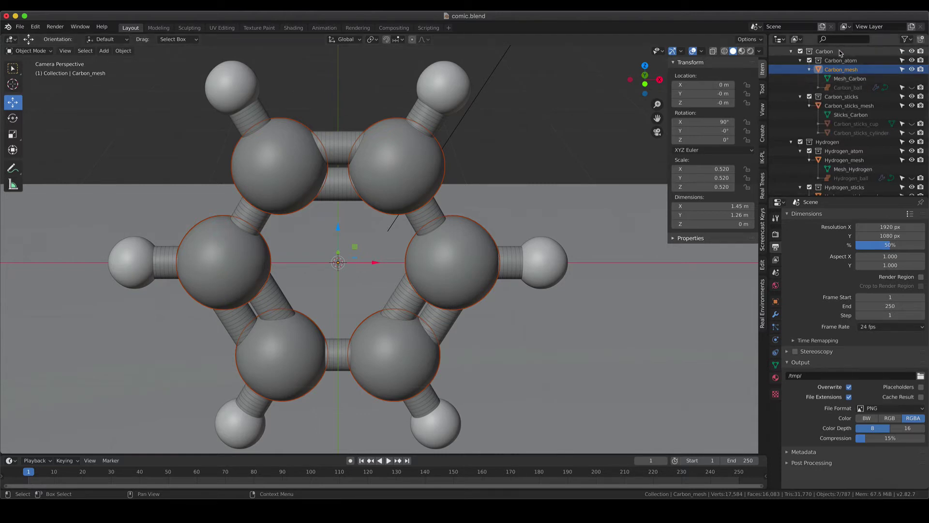
{"action": "left_click", "coordinate": [855, 89]}
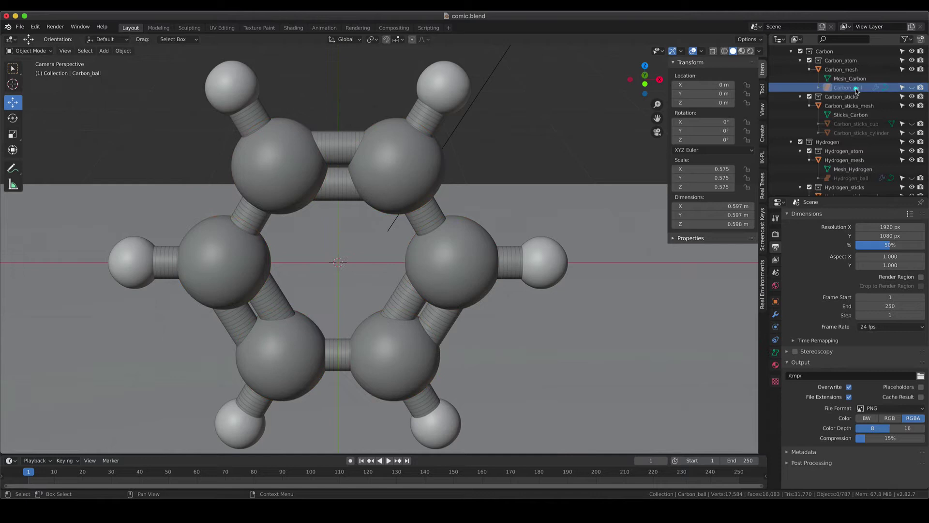
{"action": "left_click", "coordinate": [914, 90]}
{"action": "left_click", "coordinate": [329, 229]}
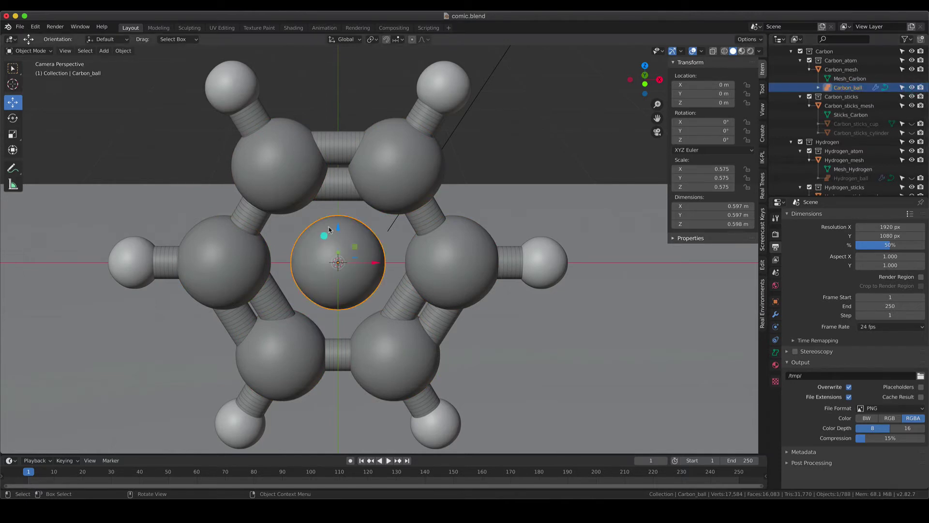
{"action": "key", "text": "r"}
{"action": "key", "text": "y"}
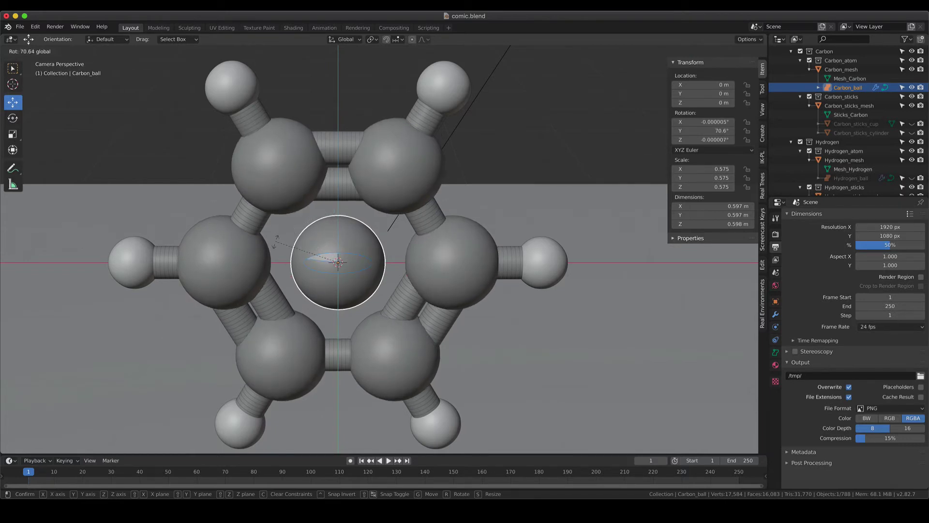
{"action": "left_click", "coordinate": [278, 271]}
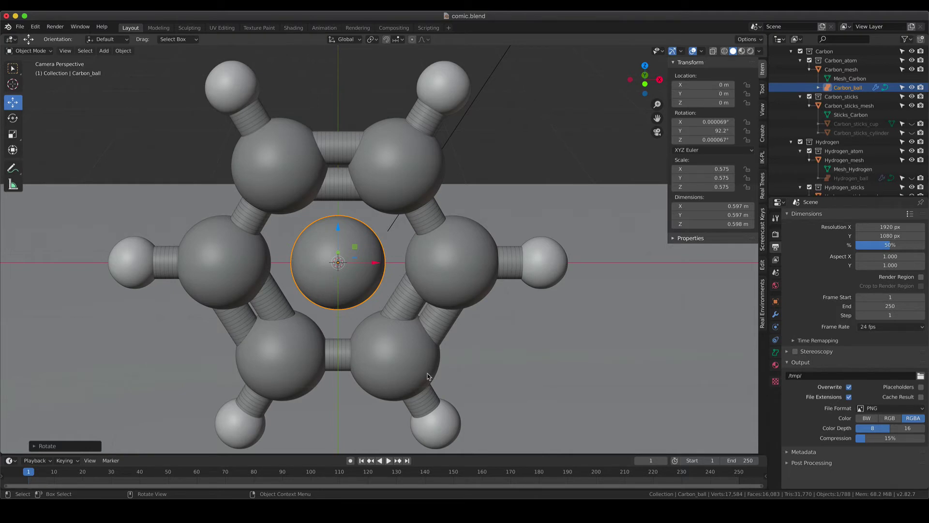
{"action": "left_click", "coordinate": [913, 88]}
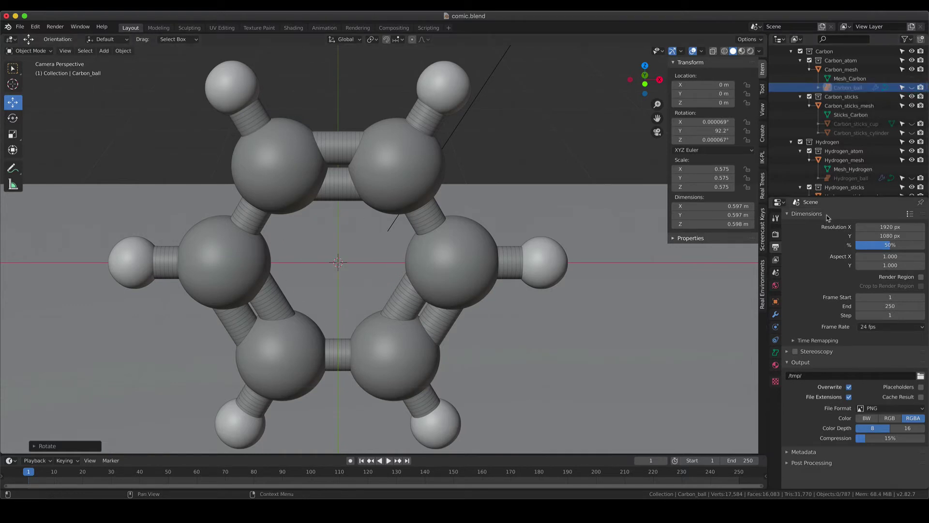
Unhide Hydrogen_ball, rotate it about Y to 81.5°, and hide it again.
{"action": "left_click", "coordinate": [913, 178]}
{"action": "left_click", "coordinate": [340, 254]}
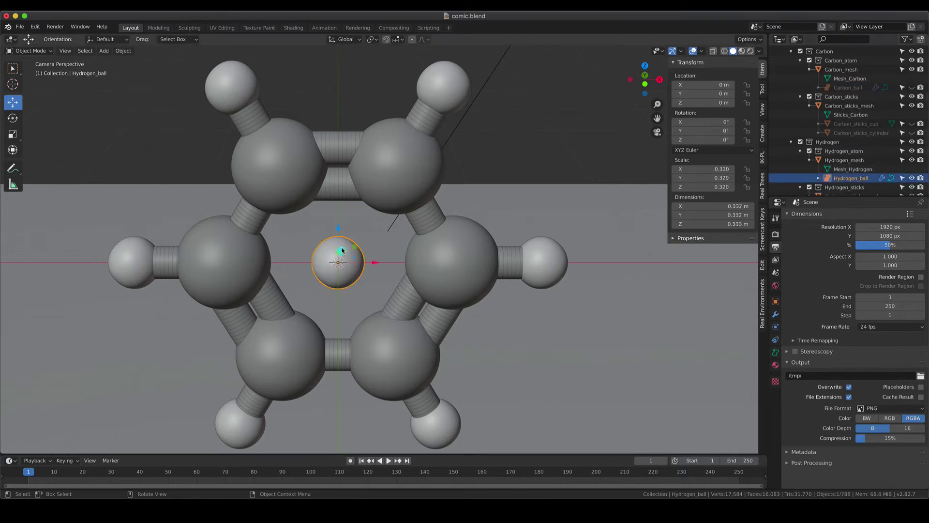
{"action": "key", "text": "g"}
{"action": "key", "text": "r"}
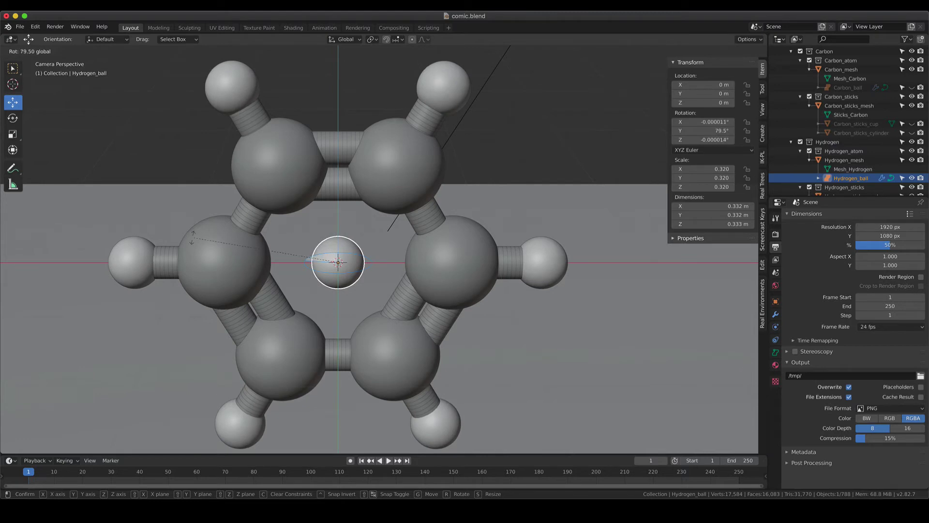
{"action": "left_click", "coordinate": [167, 240]}
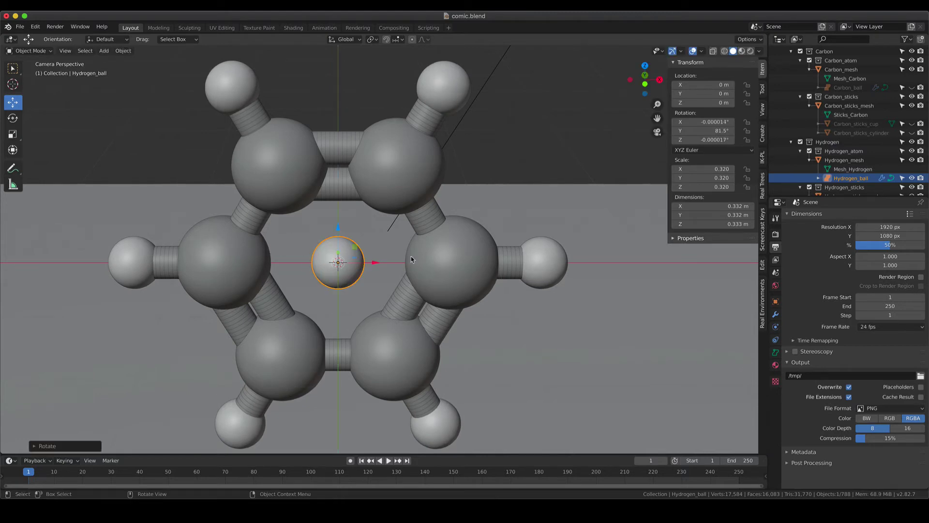
{"action": "left_click", "coordinate": [912, 178]}
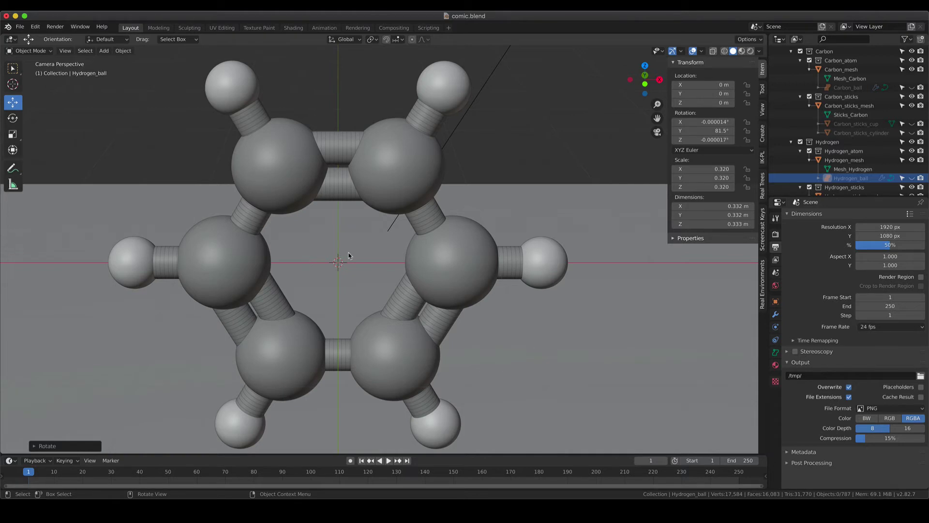
{"action": "scroll", "coordinate": [349, 255], "scroll_direction": "down", "scroll_amount": 3}
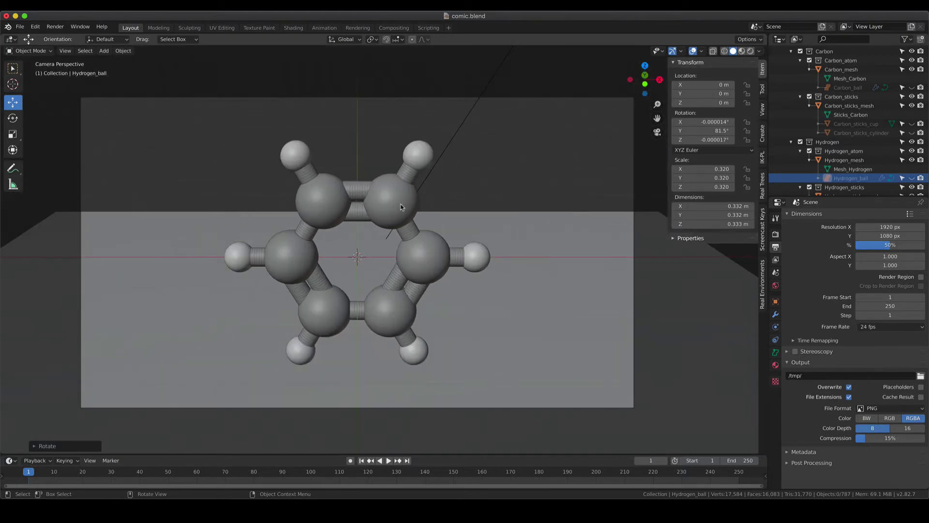
{"action": "left_click", "coordinate": [776, 261]}
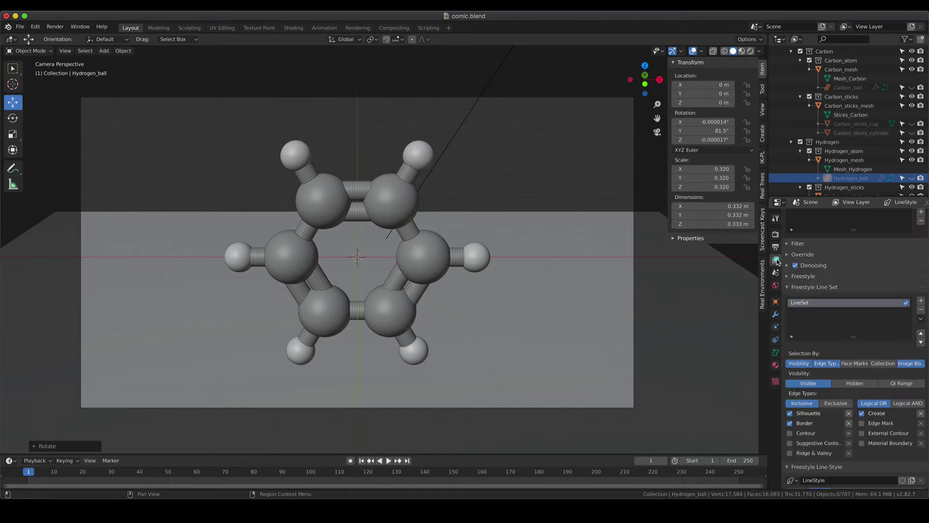
{"action": "left_click", "coordinate": [790, 423]}
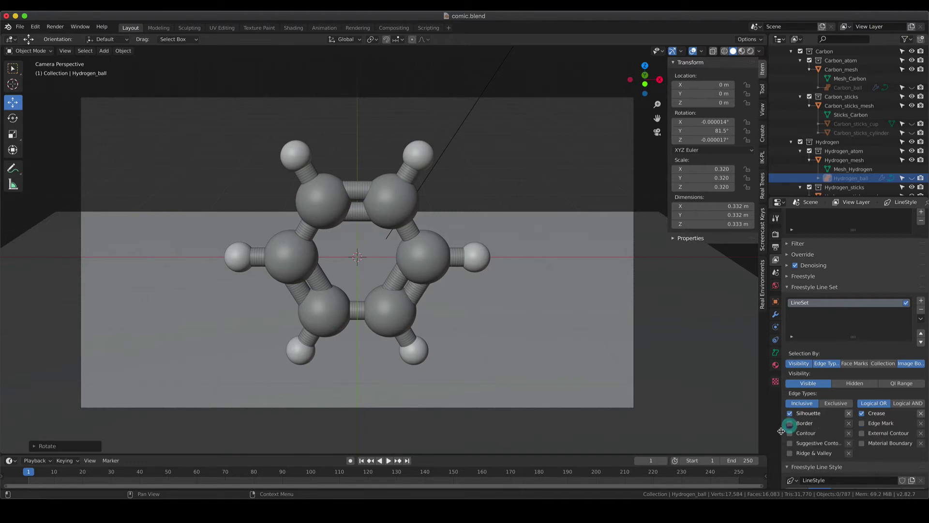
{"action": "left_click", "coordinate": [55, 27]}
{"action": "left_click", "coordinate": [61, 36]}
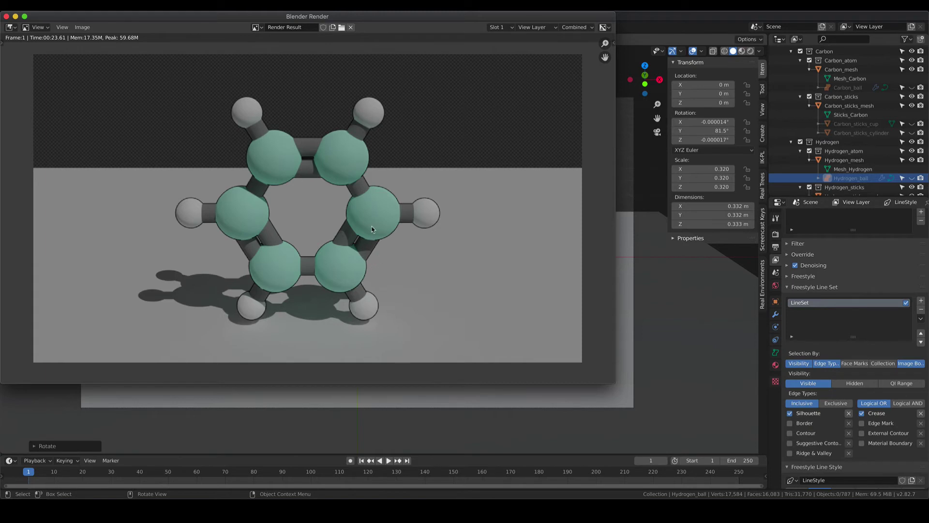
{"action": "left_click", "coordinate": [6, 17]}
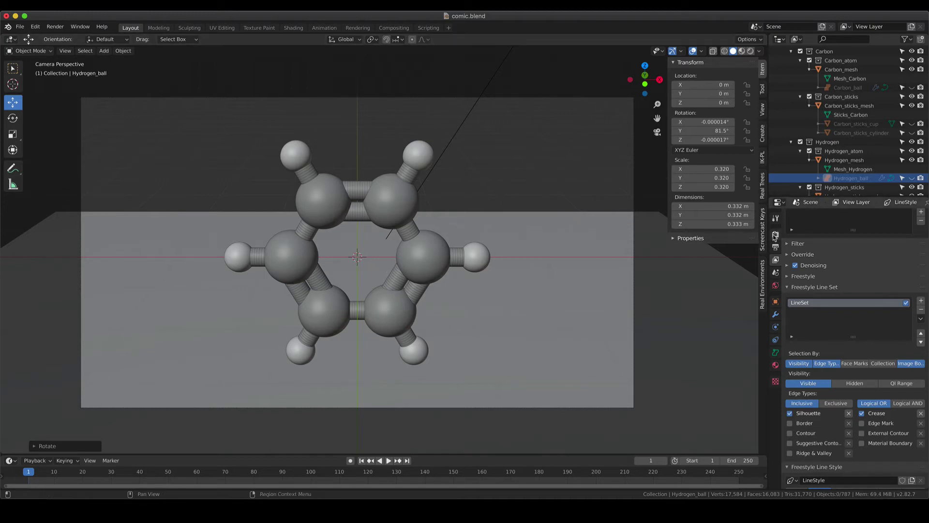
Switch to Rendered shading and toggle Film > Transparent off and back on.
{"action": "key", "text": "z"}
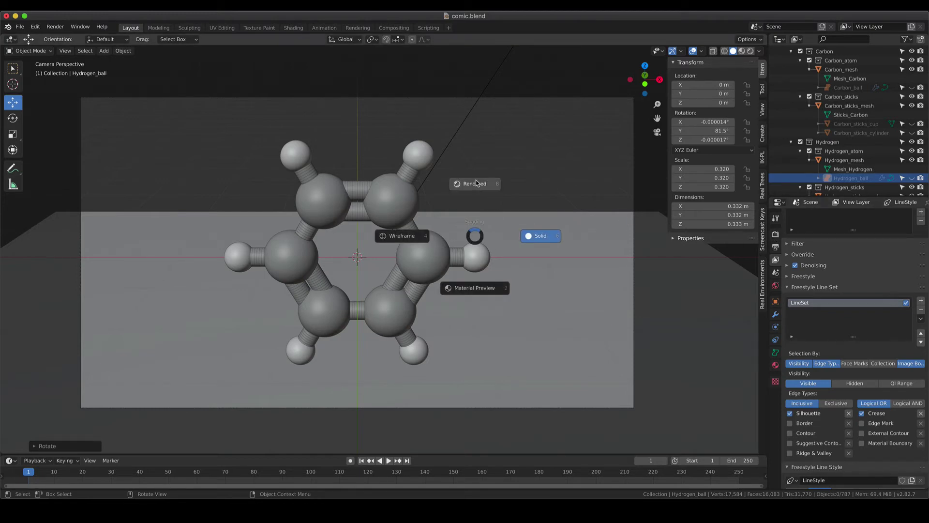
{"action": "left_click", "coordinate": [477, 183]}
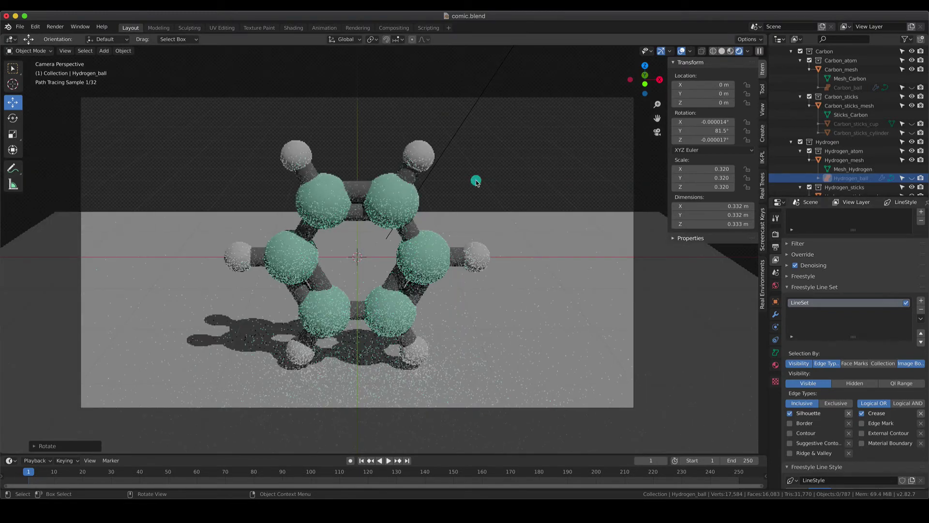
{"action": "left_click", "coordinate": [776, 235]}
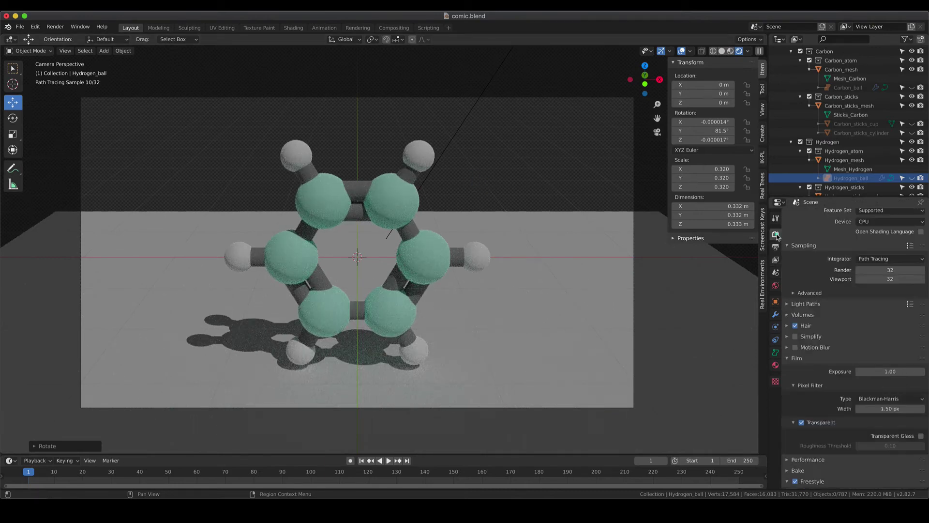
{"action": "left_click", "coordinate": [801, 423]}
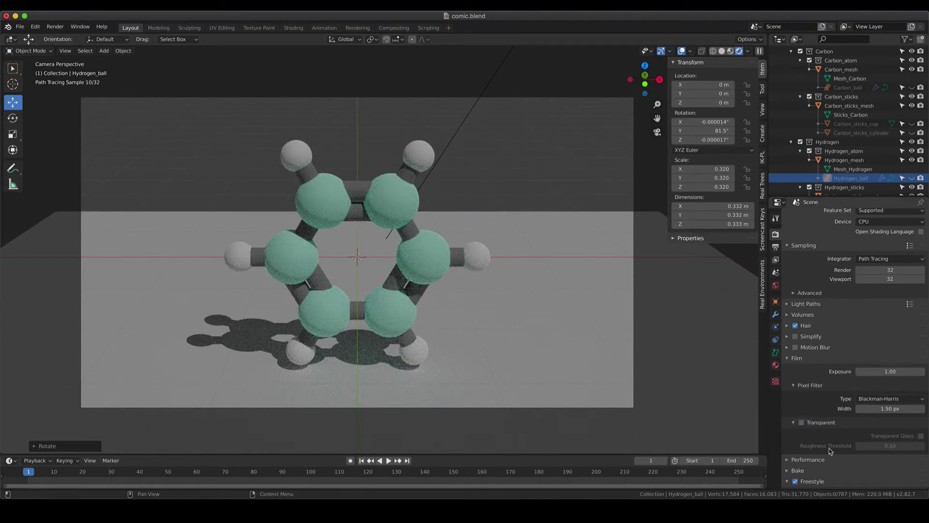
{"action": "left_click", "coordinate": [801, 423]}
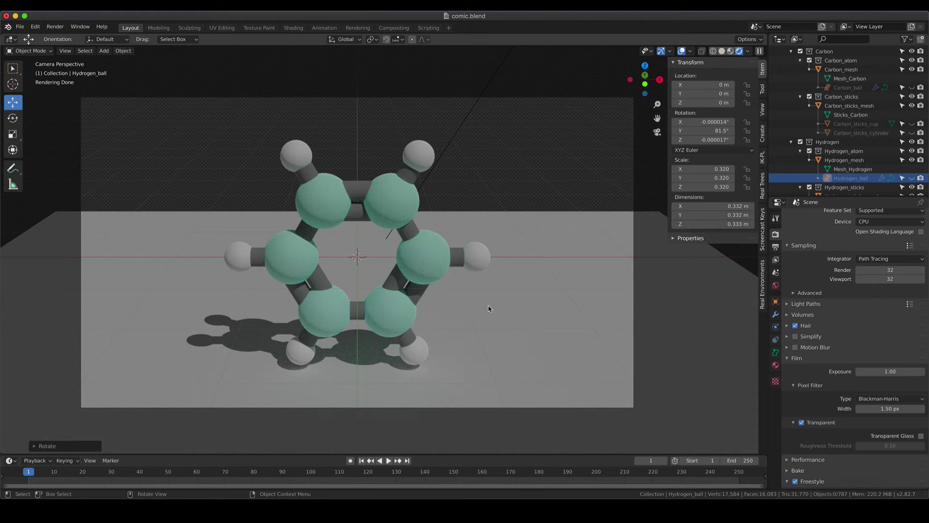
Enable Shadow Catcher in the Plane's Object Properties visibility settings, then deselect it.
{"action": "left_click", "coordinate": [540, 232]}
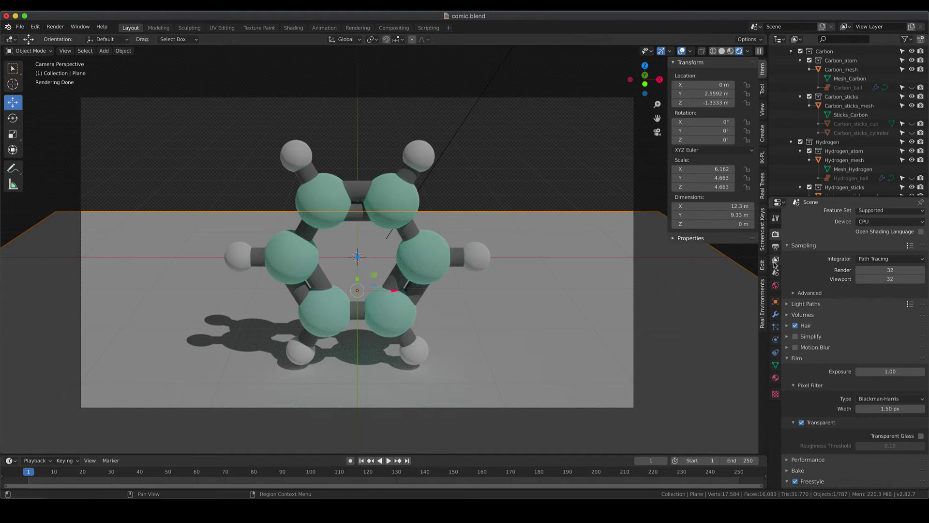
{"action": "left_click", "coordinate": [776, 303]}
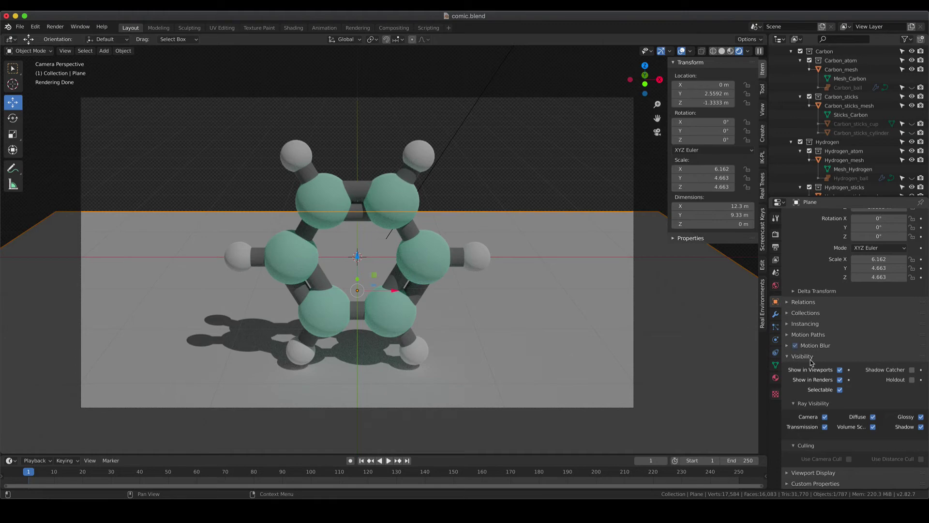
{"action": "left_click", "coordinate": [912, 370]}
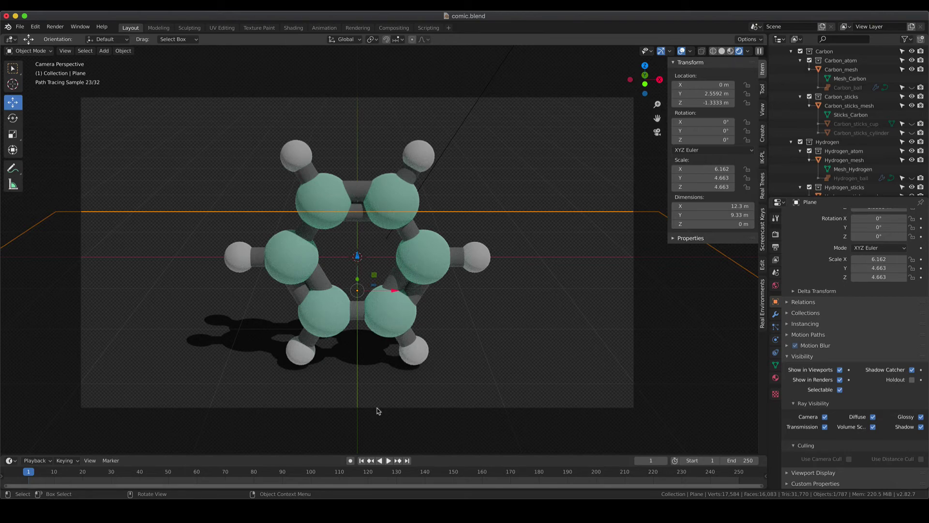
{"action": "left_click", "coordinate": [504, 172]}
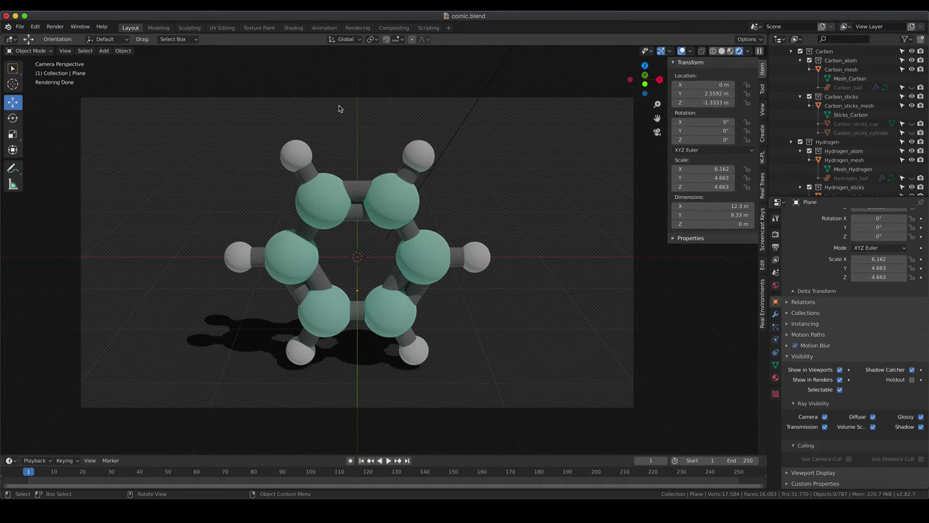
Turn off Freestyle outlines and raise the render samples to 128 (32*4).
{"action": "left_click", "coordinate": [775, 233]}
{"action": "left_click", "coordinate": [795, 481]}
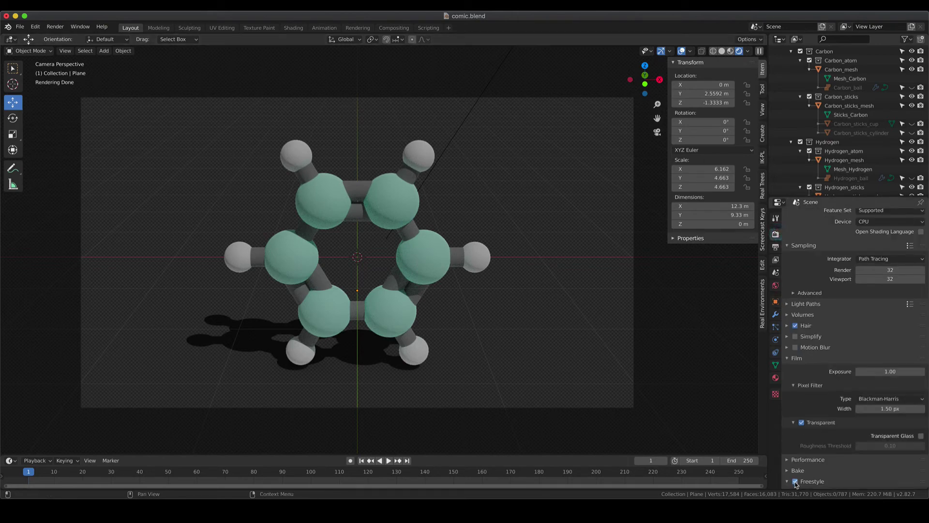
{"action": "left_click", "coordinate": [796, 481]}
{"action": "double_click", "coordinate": [892, 271]}
{"action": "type", "text": "*4"}
{"action": "key", "text": "Return"}
Set the output resolution scale to 100%.
{"action": "left_click", "coordinate": [775, 247]}
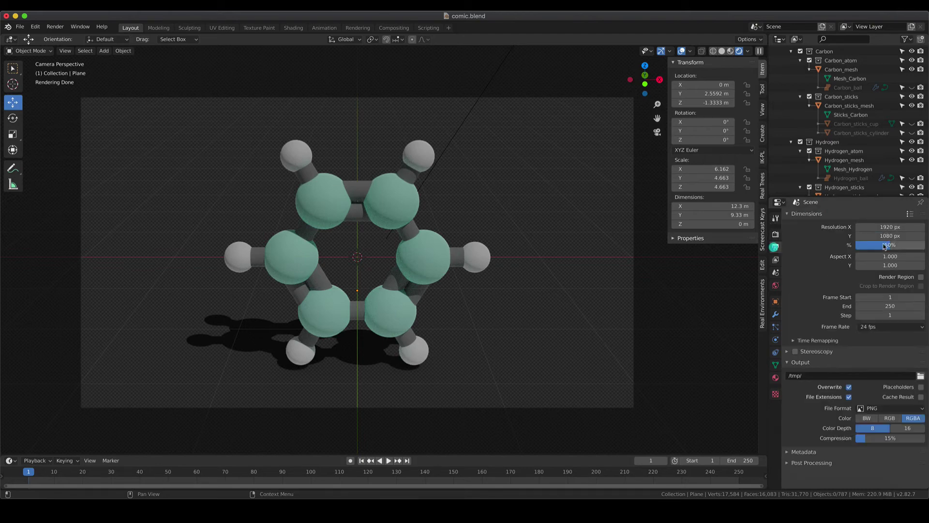
{"action": "double_click", "coordinate": [890, 245]}
{"action": "type", "text": "10"}
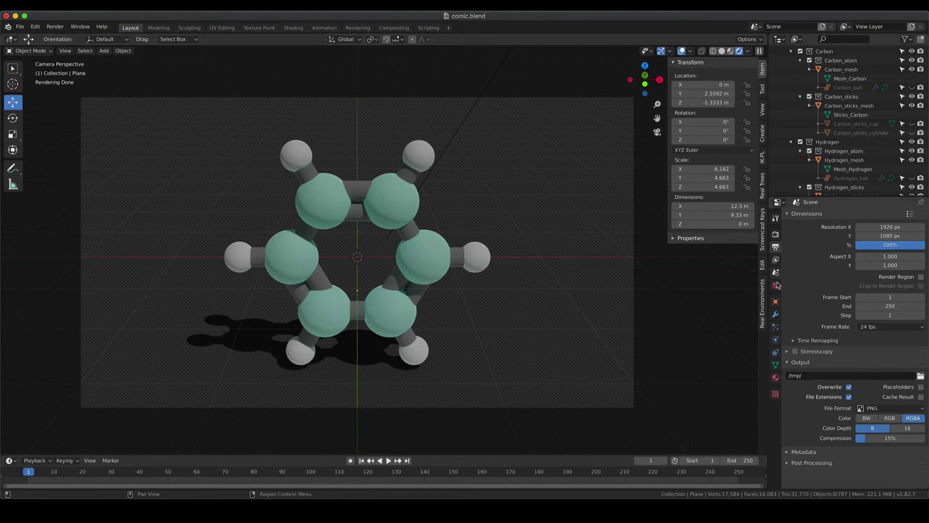
{"action": "left_click", "coordinate": [776, 260]}
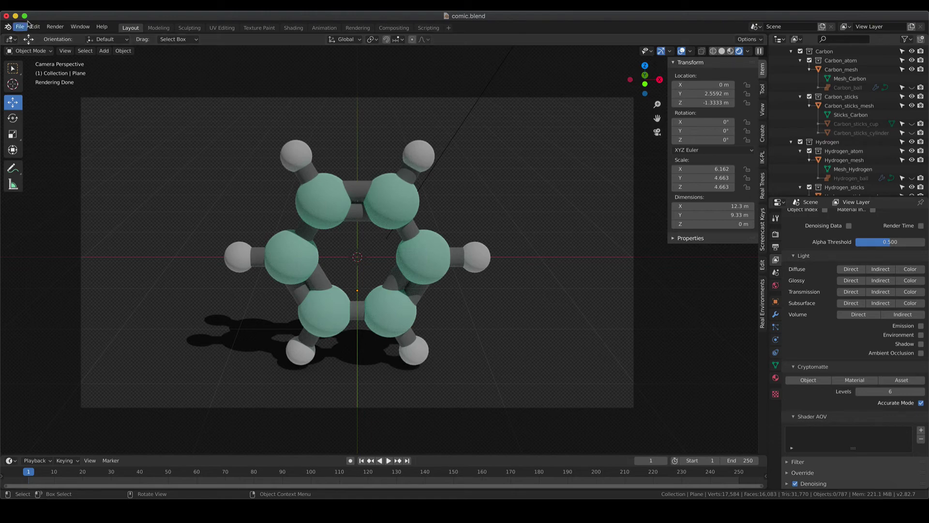
Render the final benzene image and save it as benzene.png in Bonus lessons/chemistry.
{"action": "left_click", "coordinate": [55, 27]}
{"action": "left_click", "coordinate": [64, 35]}
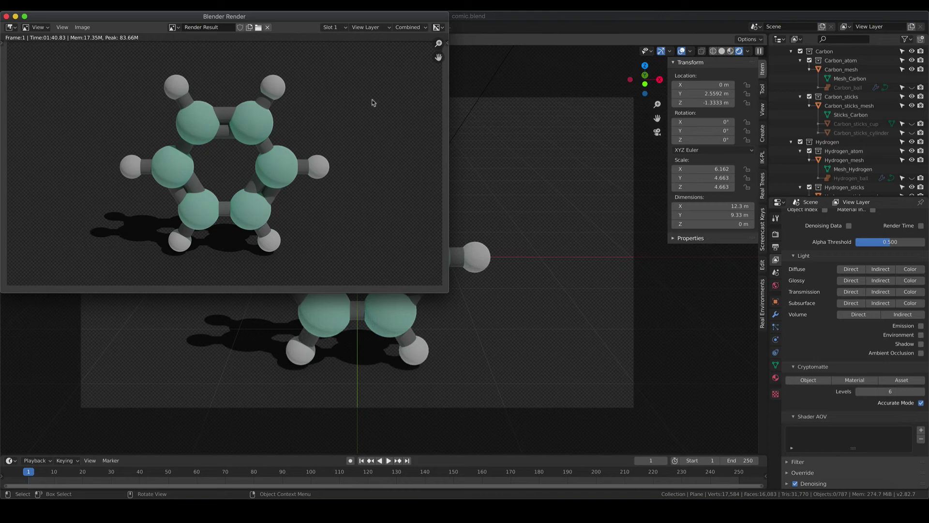
{"action": "left_click", "coordinate": [82, 28]}
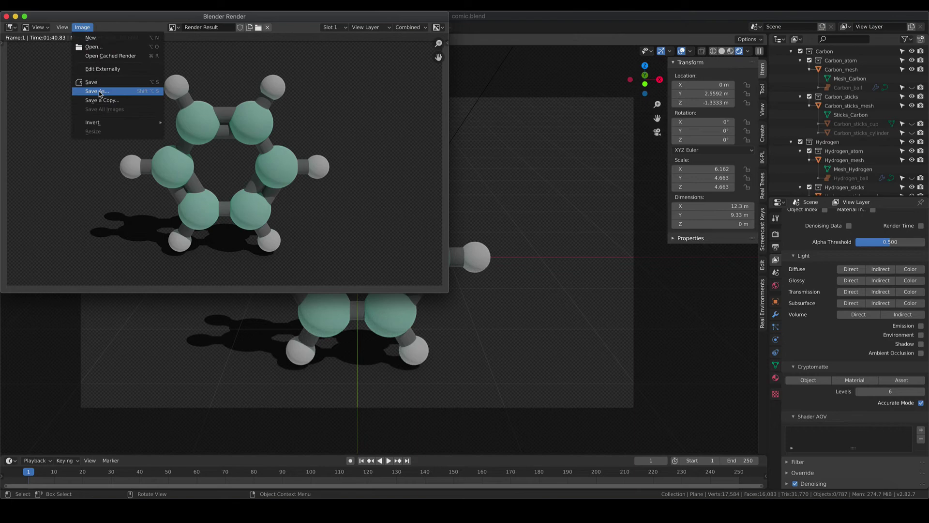
{"action": "left_click", "coordinate": [97, 95]}
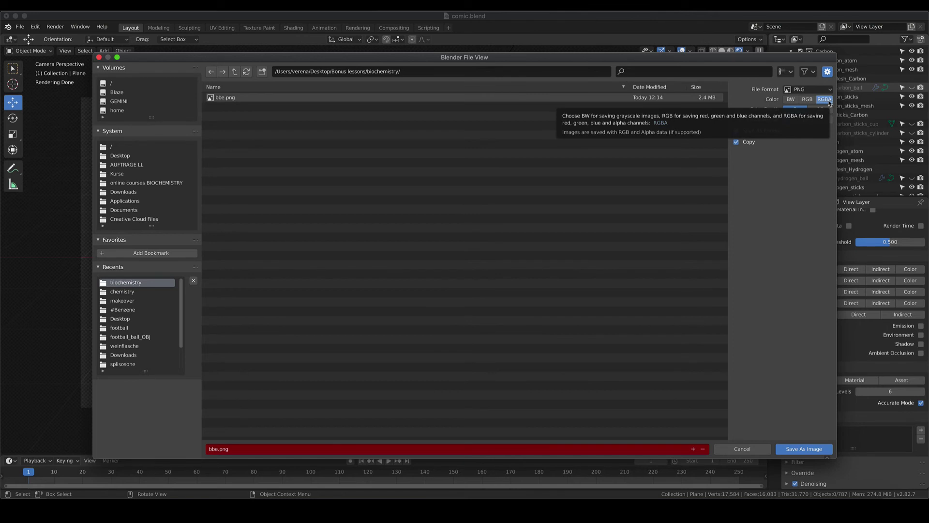
{"action": "left_click", "coordinate": [235, 71]}
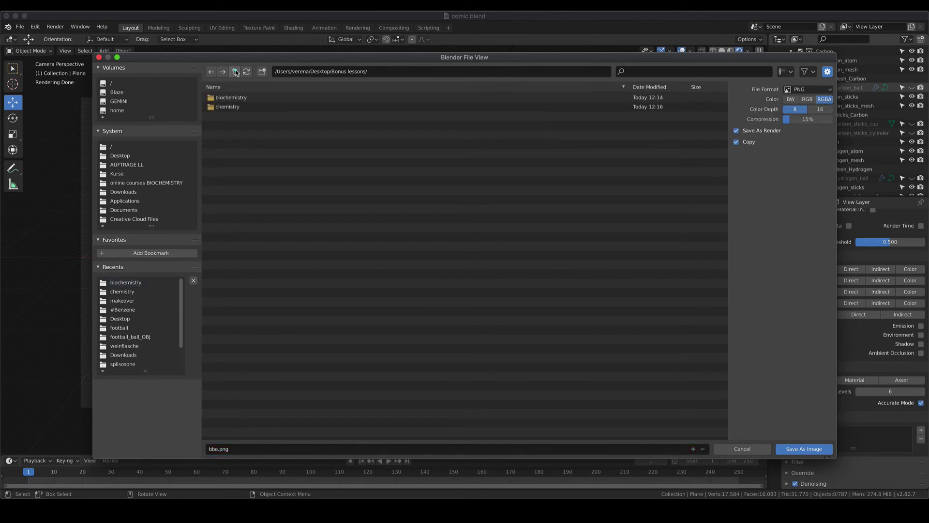
{"action": "double_click", "coordinate": [233, 106]}
{"action": "left_click", "coordinate": [216, 449]}
{"action": "type", "text": "ben"}
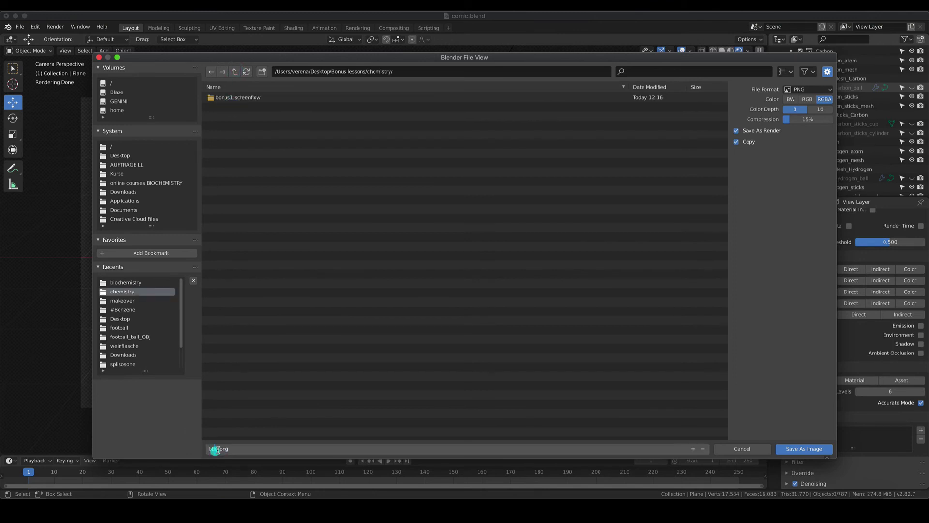
{"action": "type", "text": "zene"}
{"action": "left_click", "coordinate": [805, 449]}
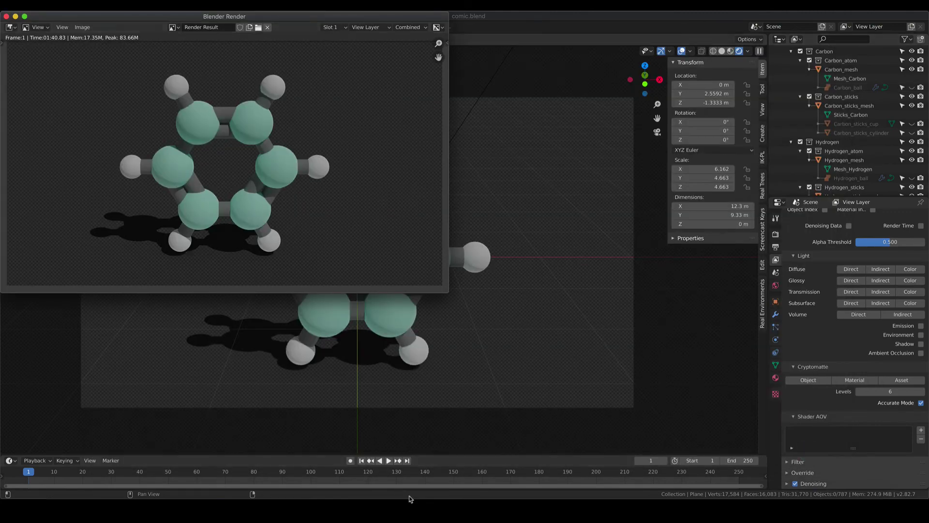
In PowerPoint, insert benzene.png from the chemistry folder onto the slide and dismiss design suggestions.
{"action": "left_click", "coordinate": [465, 497]}
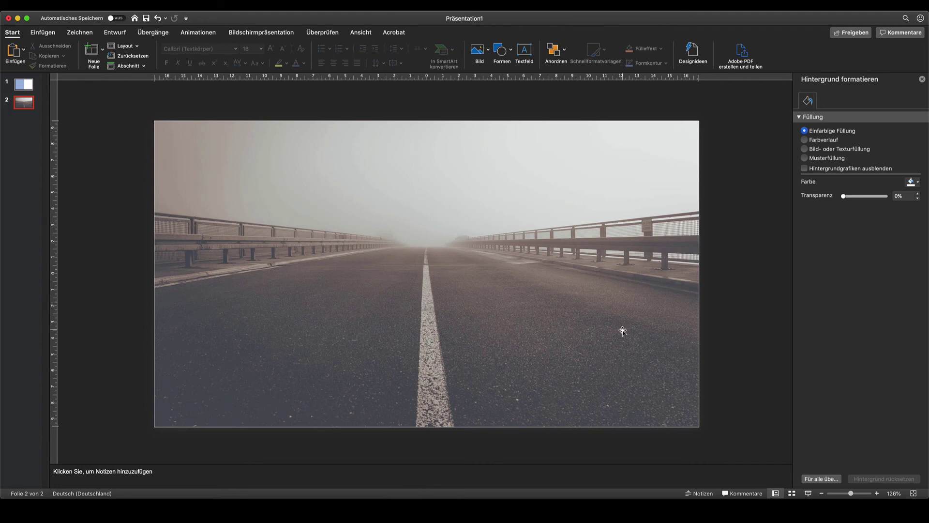
{"action": "left_click", "coordinate": [482, 50]}
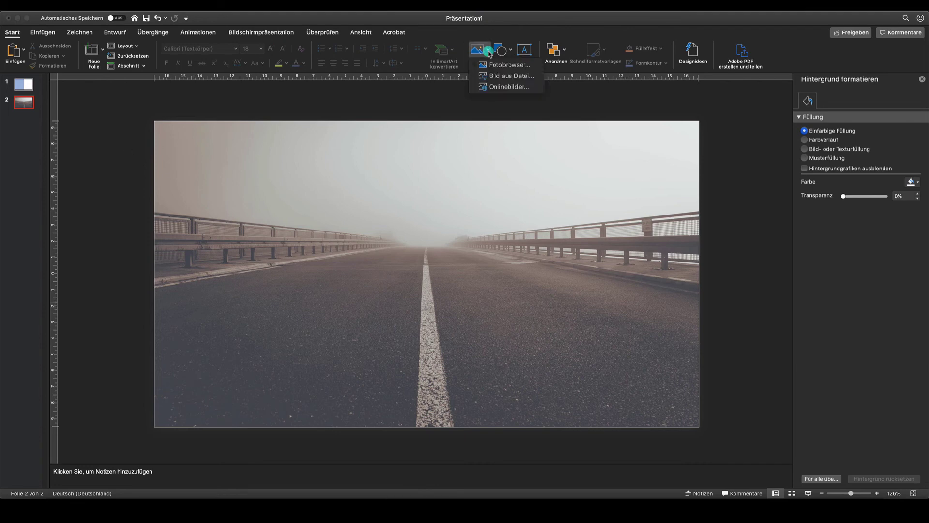
{"action": "left_click", "coordinate": [502, 76]}
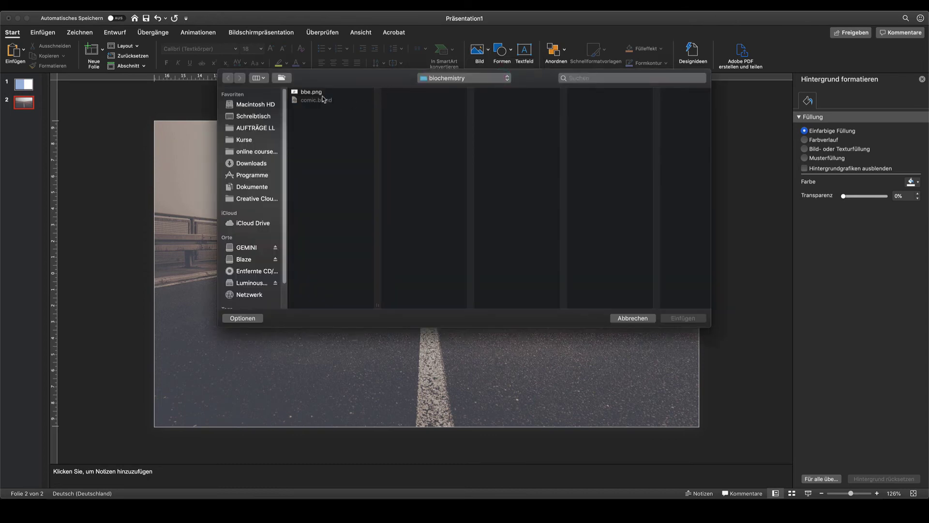
{"action": "left_click", "coordinate": [460, 78]}
{"action": "left_click", "coordinate": [458, 87]}
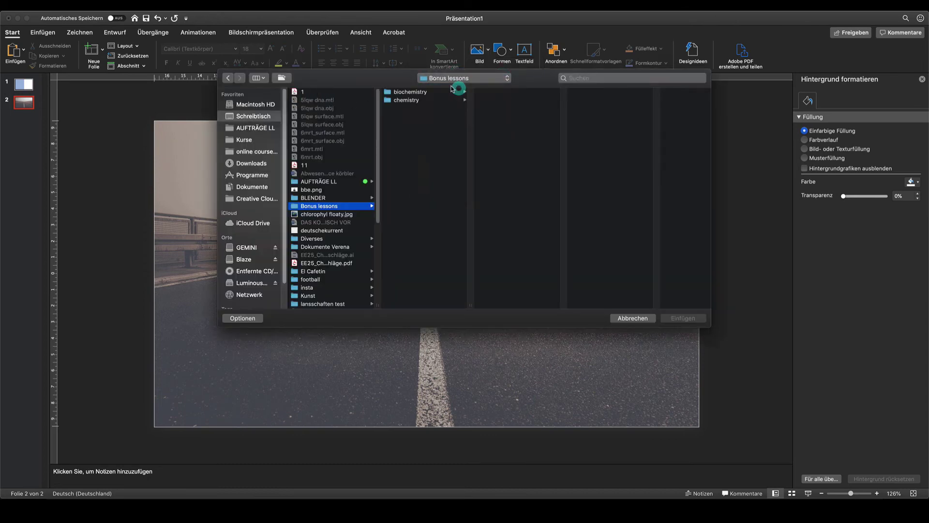
{"action": "left_click", "coordinate": [410, 100]}
{"action": "left_click", "coordinate": [504, 92]}
{"action": "left_click", "coordinate": [683, 317]}
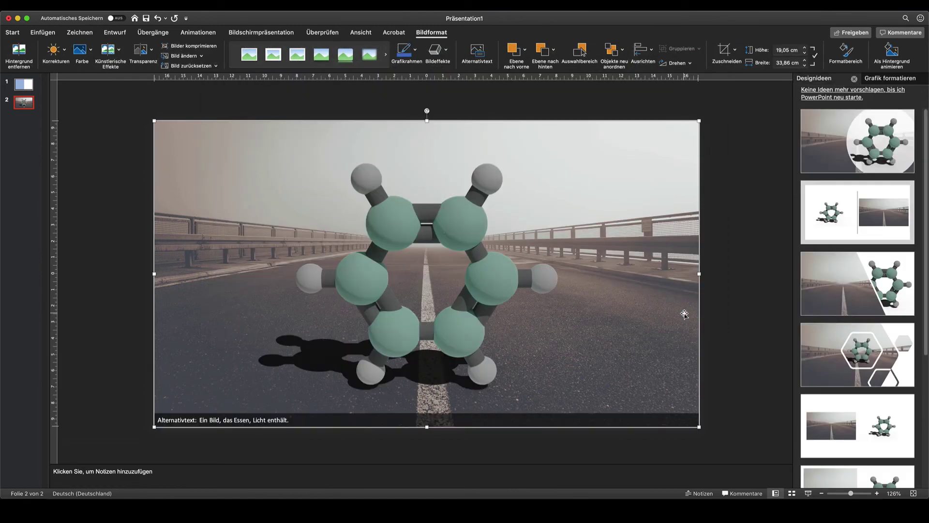
{"action": "left_click", "coordinate": [853, 79]}
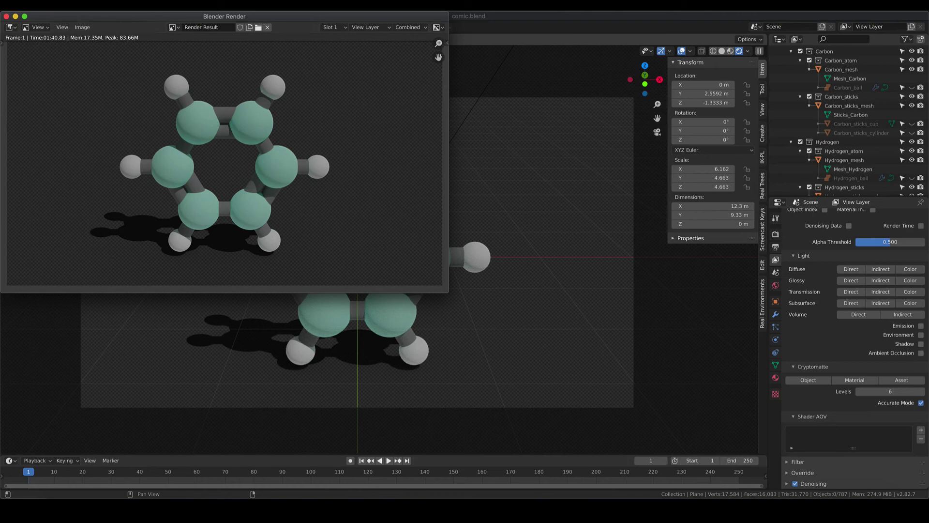
Close the render window and include Border edges in the Freestyle line set.
{"action": "left_click", "coordinate": [6, 17]}
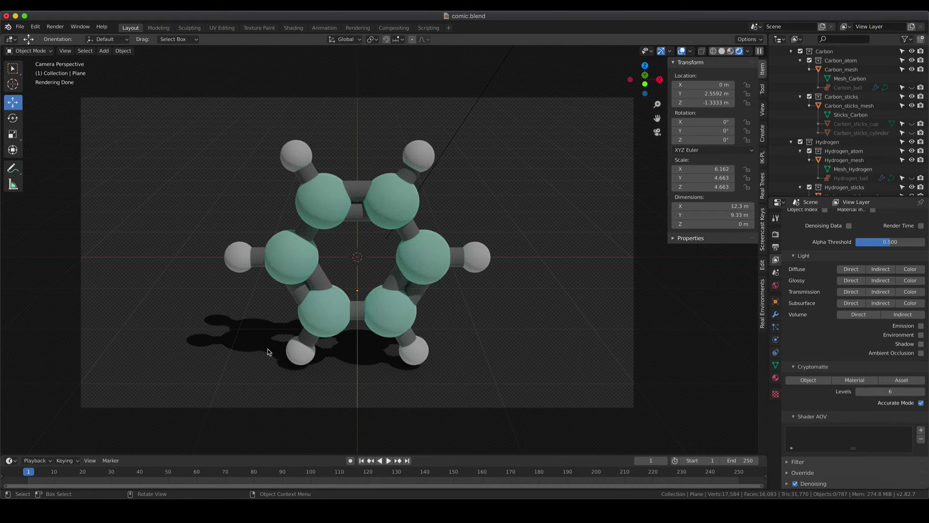
{"action": "left_click", "coordinate": [775, 234]}
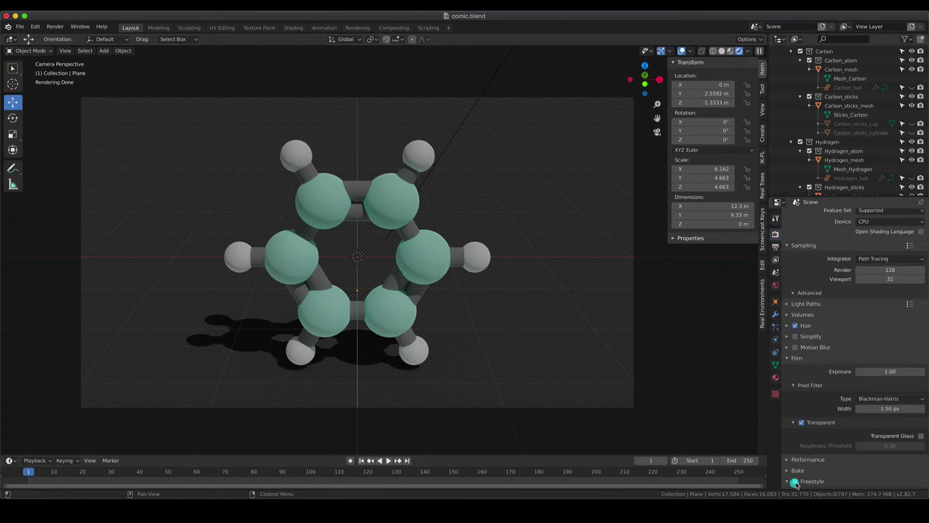
{"action": "left_click", "coordinate": [775, 249]}
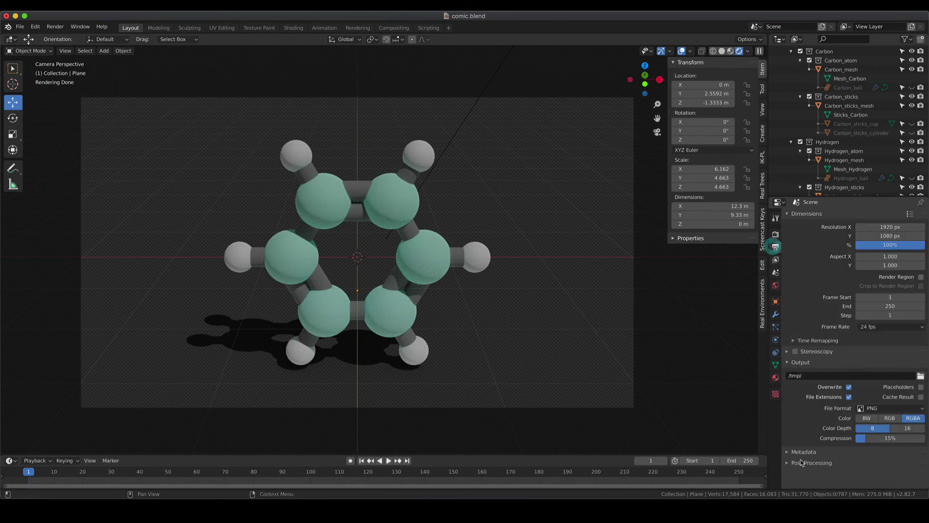
{"action": "left_click", "coordinate": [776, 260]}
{"action": "scroll", "coordinate": [866, 441], "scroll_direction": "down", "scroll_amount": 10}
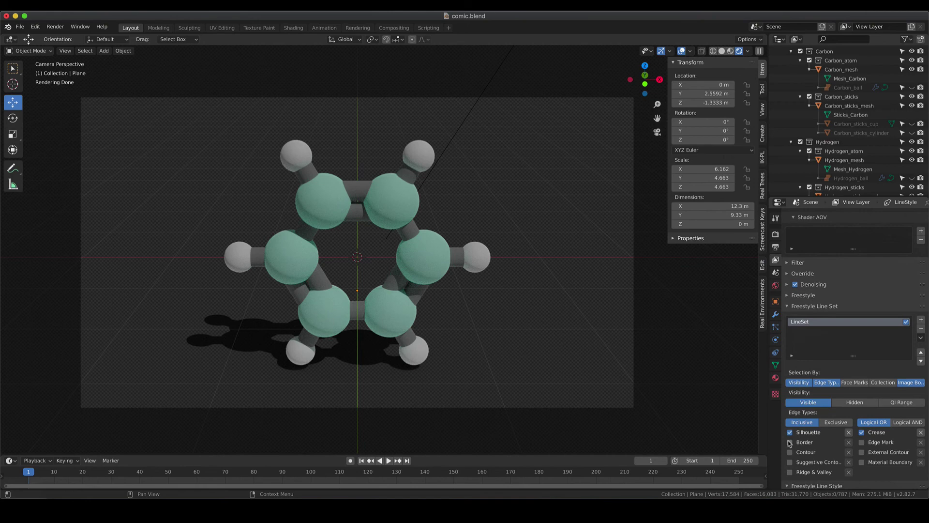
{"action": "left_click", "coordinate": [790, 443]}
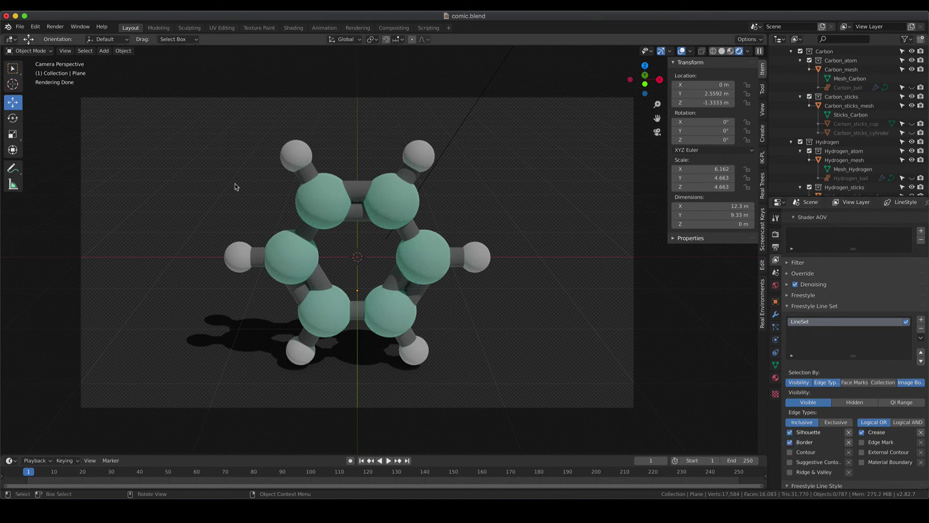
Set render samples to 32 and resolution to 50%, then render the image.
{"action": "left_click", "coordinate": [775, 234]}
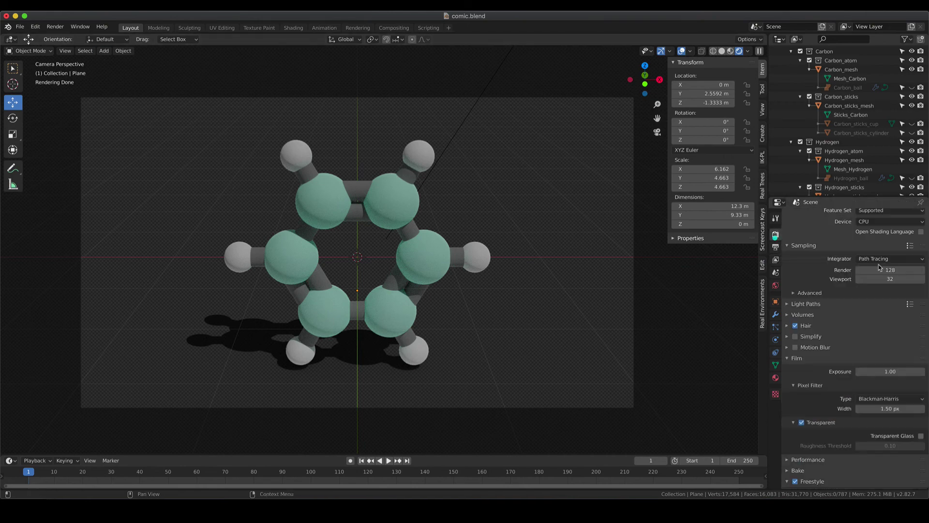
{"action": "double_click", "coordinate": [891, 270]}
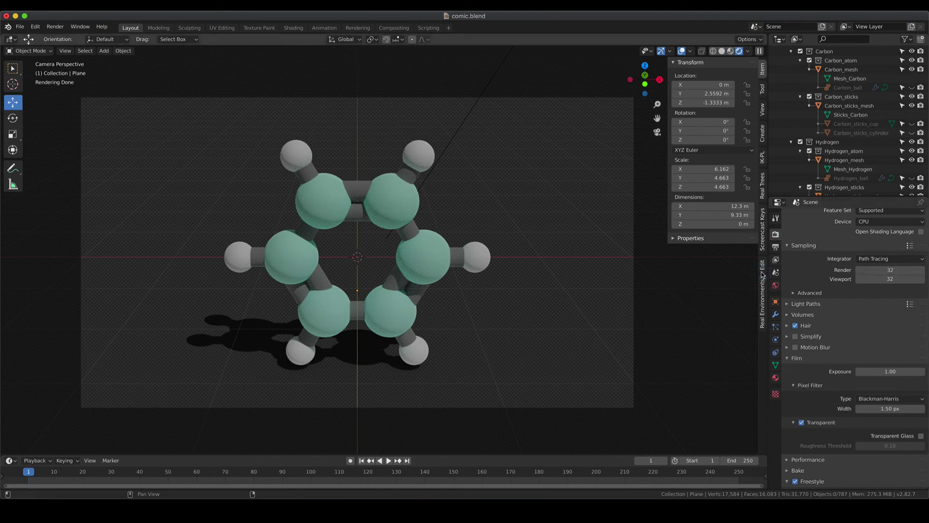
{"action": "left_click", "coordinate": [775, 247]}
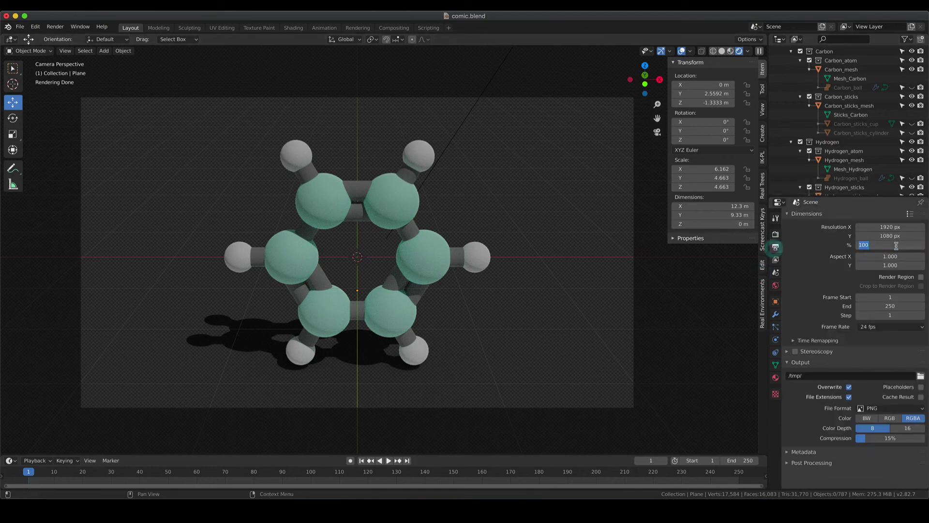
{"action": "type", "text": "50"}
{"action": "key", "text": "Return"}
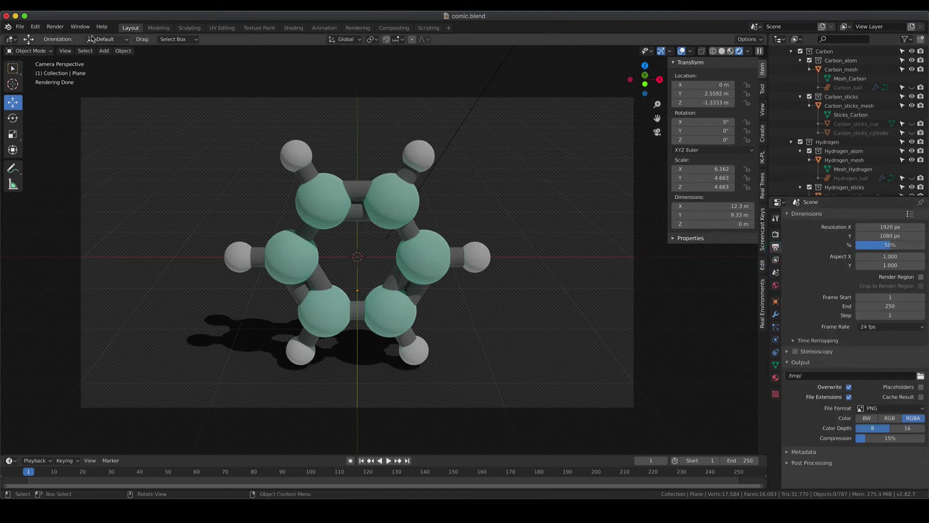
{"action": "left_click", "coordinate": [55, 27]}
{"action": "left_click", "coordinate": [62, 33]}
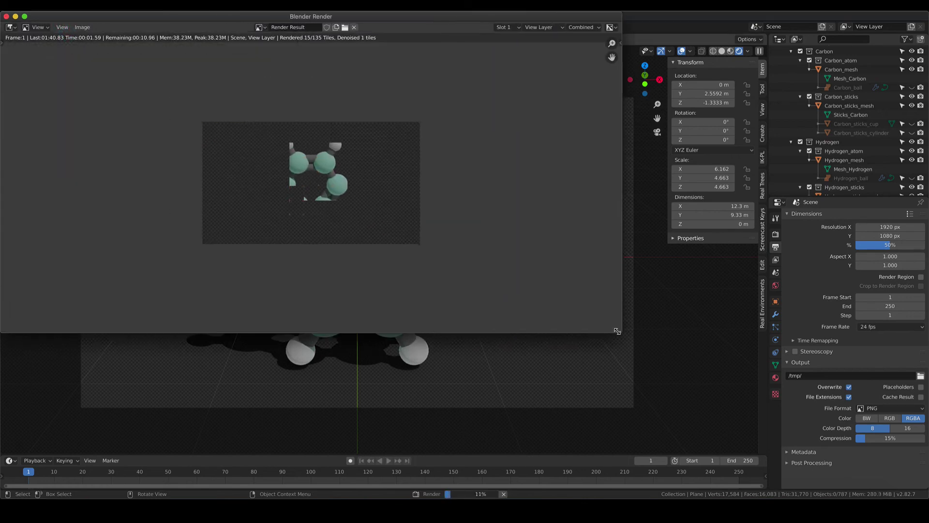
Close the render window and toggle Border edges on and off in the line set.
{"action": "scroll", "coordinate": [347, 203], "scroll_direction": "up", "scroll_amount": 3}
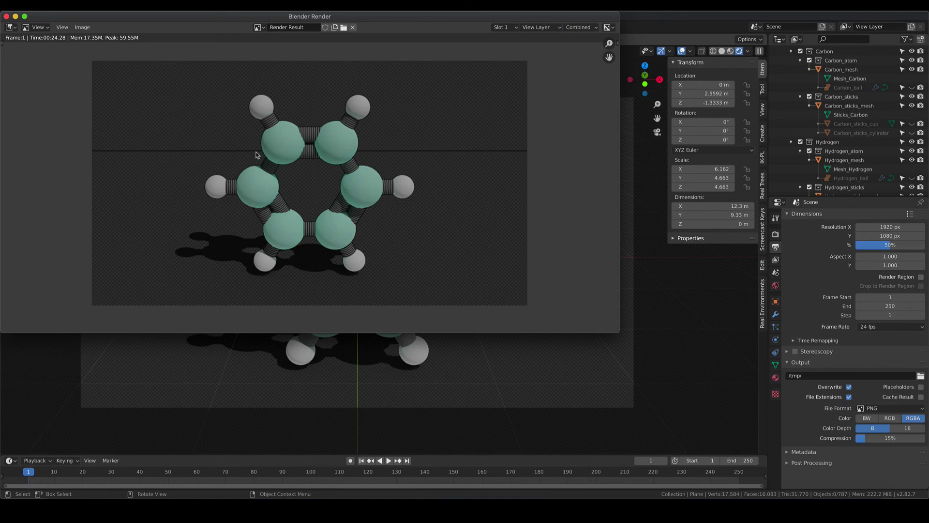
{"action": "left_click", "coordinate": [6, 16]}
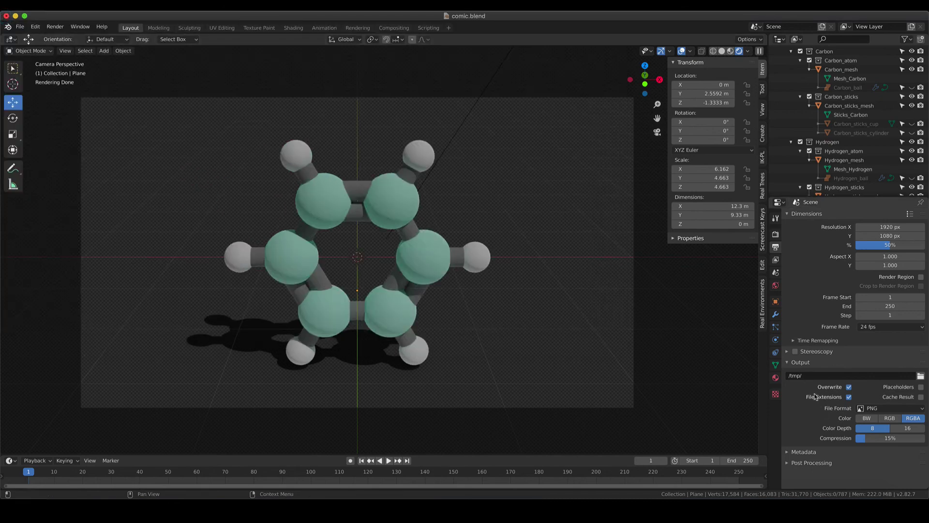
{"action": "left_click", "coordinate": [776, 260]}
{"action": "scroll", "coordinate": [790, 398], "scroll_direction": "down", "scroll_amount": 2}
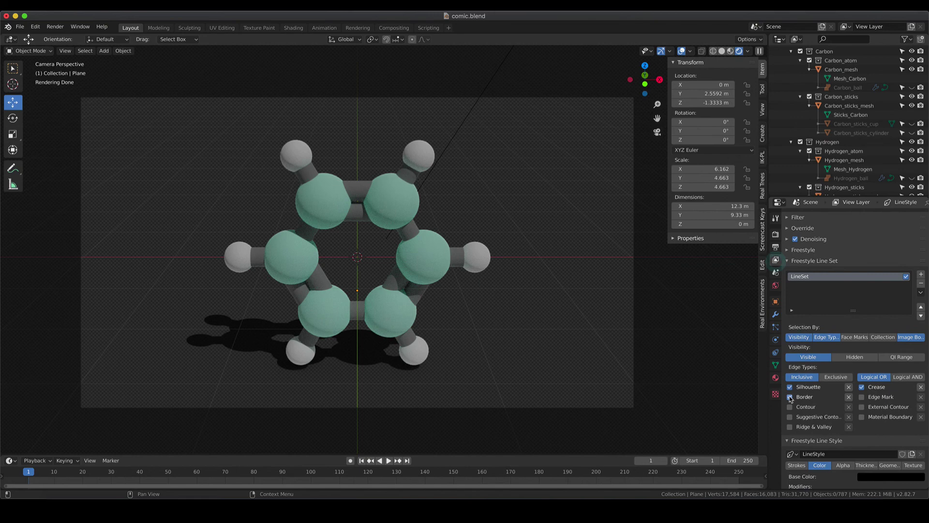
{"action": "left_click", "coordinate": [790, 396]}
{"action": "left_click", "coordinate": [790, 396]}
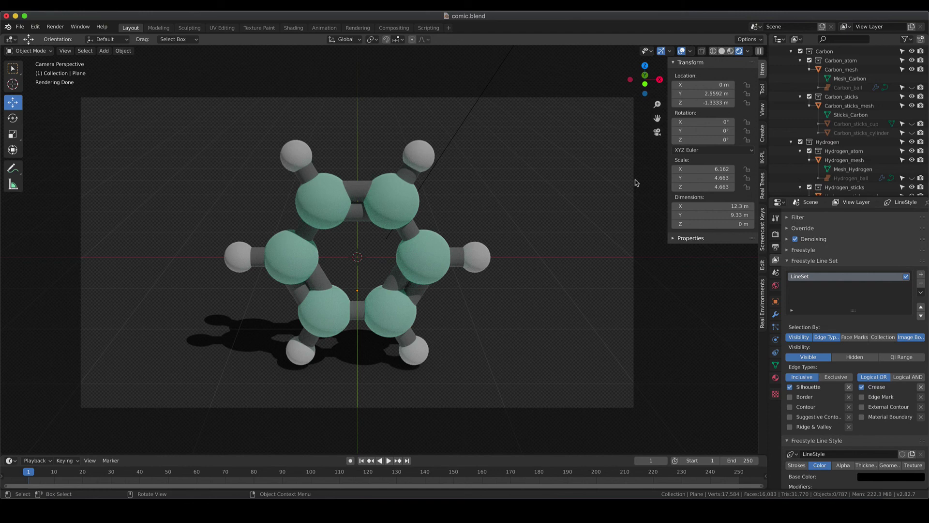
Select the ground plane and re-enable Border edges in the Freestyle line set.
{"action": "left_click", "coordinate": [575, 227]}
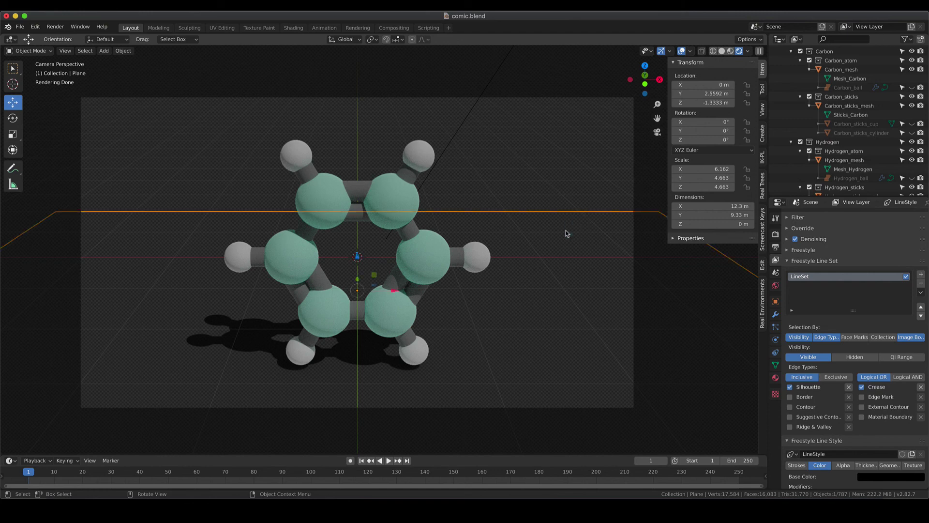
{"action": "left_click", "coordinate": [790, 397]}
{"action": "scroll", "coordinate": [453, 222], "scroll_direction": "down", "scroll_amount": 5}
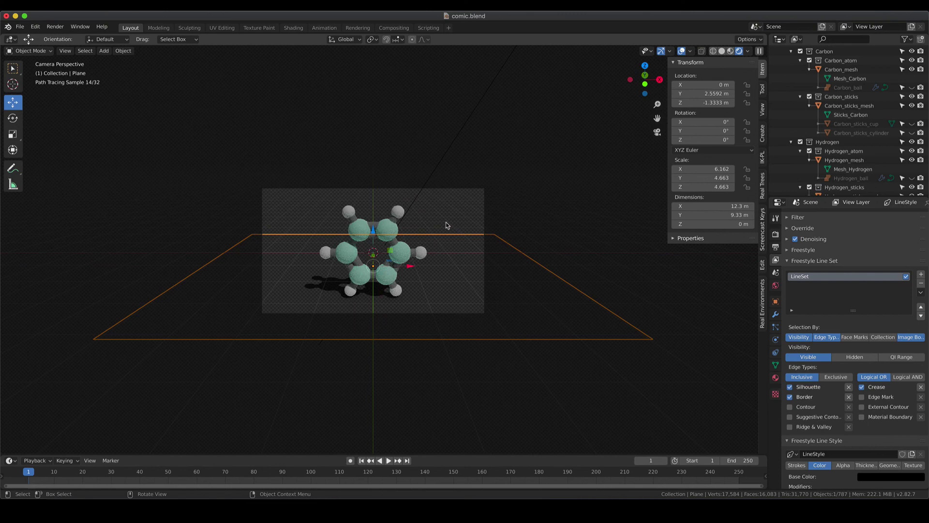
In solid shading, enlarge the plane, move it back to Y 10.699 m, and scale to 85.754.
{"action": "key", "text": "z"}
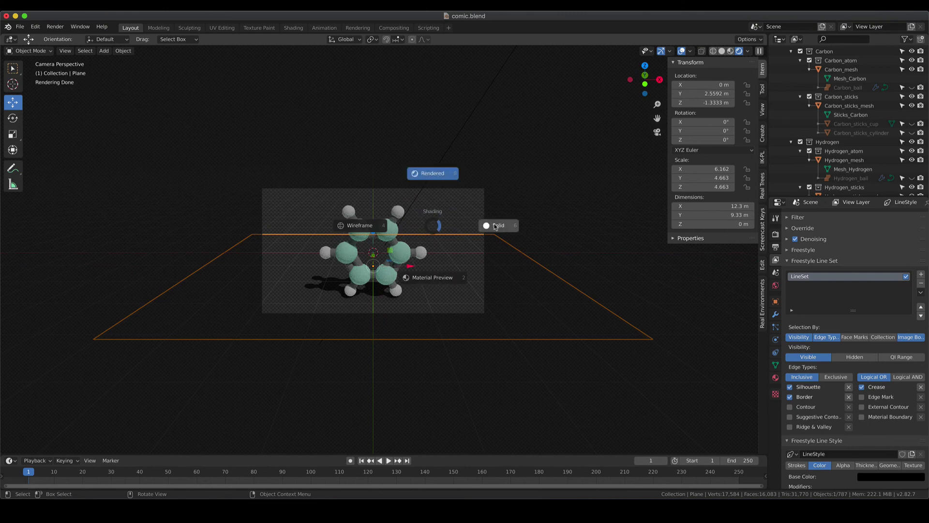
{"action": "left_click", "coordinate": [493, 222]}
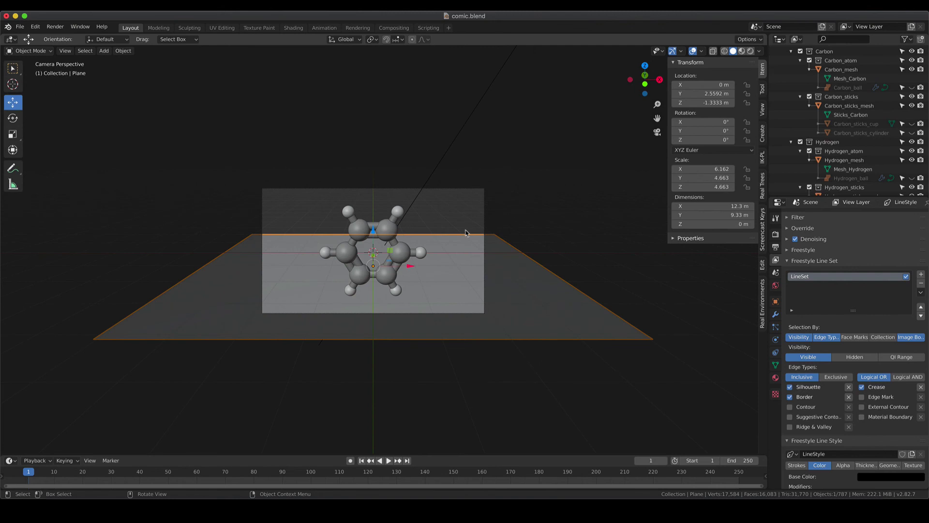
{"action": "key", "text": "s"}
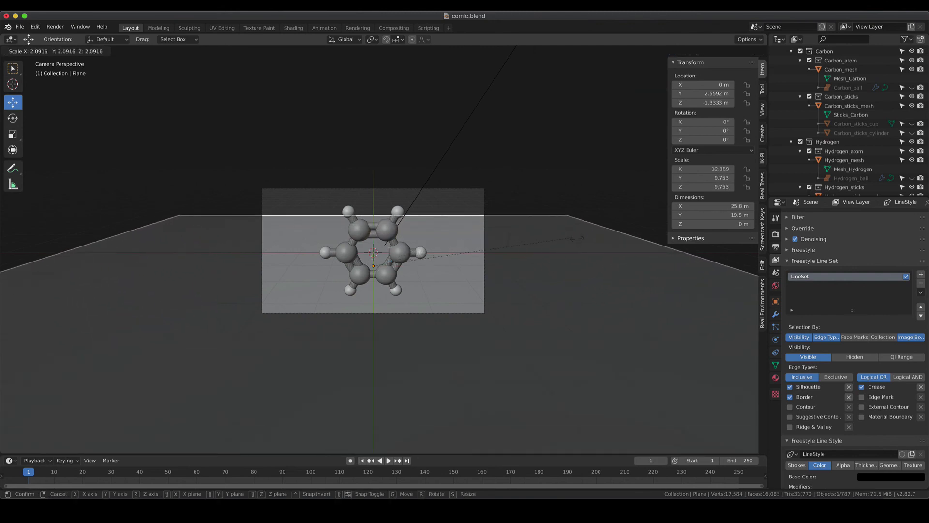
{"action": "left_click", "coordinate": [584, 239]}
{"action": "left_click_drag", "start_coordinate": [390, 250], "coordinate": [379, 168]}
{"action": "key", "text": "s"}
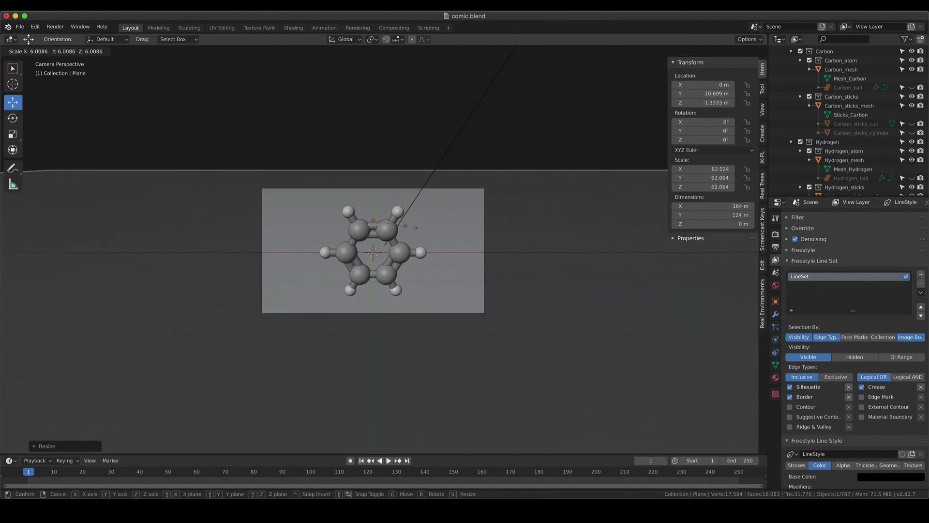
{"action": "left_click", "coordinate": [408, 224]}
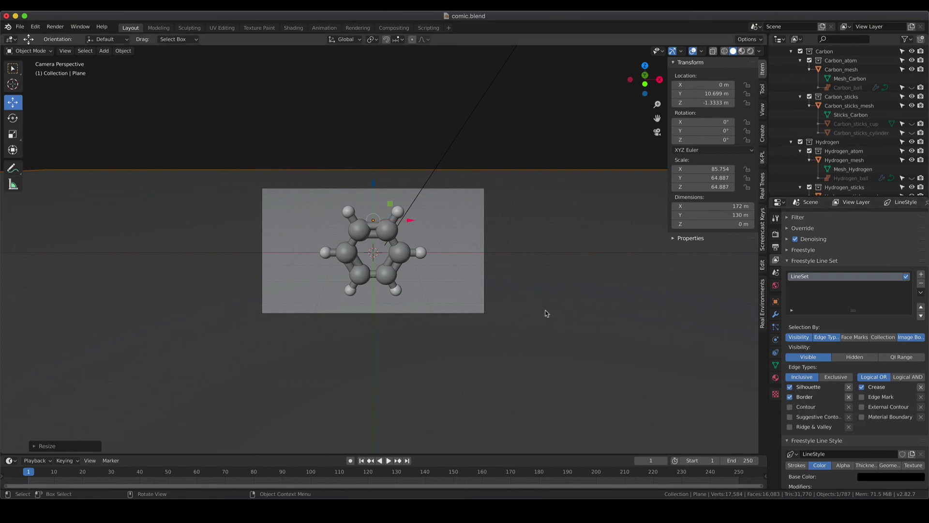
{"action": "scroll", "coordinate": [546, 313], "scroll_direction": "up", "scroll_amount": 4}
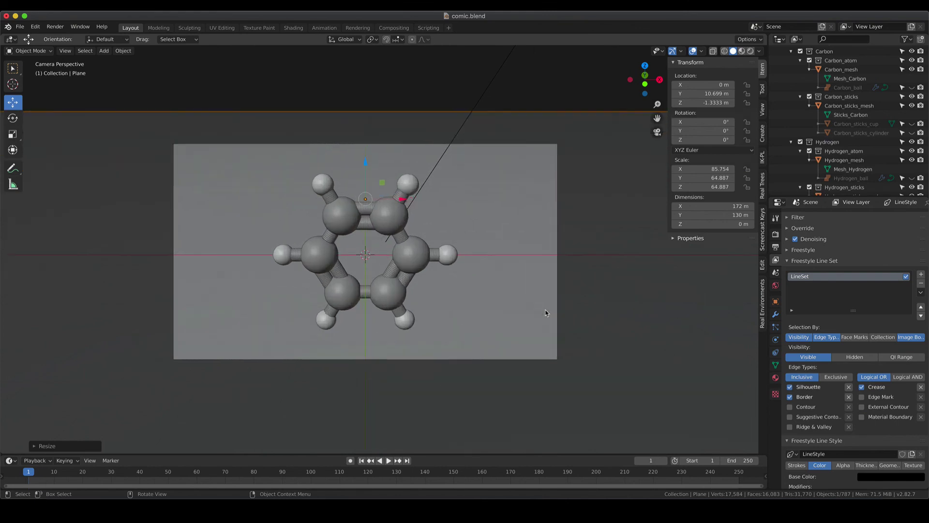
Switch the viewport to Rendered shading using the Z pie menu.
{"action": "key", "text": "z"}
{"action": "left_click", "coordinate": [538, 256]}
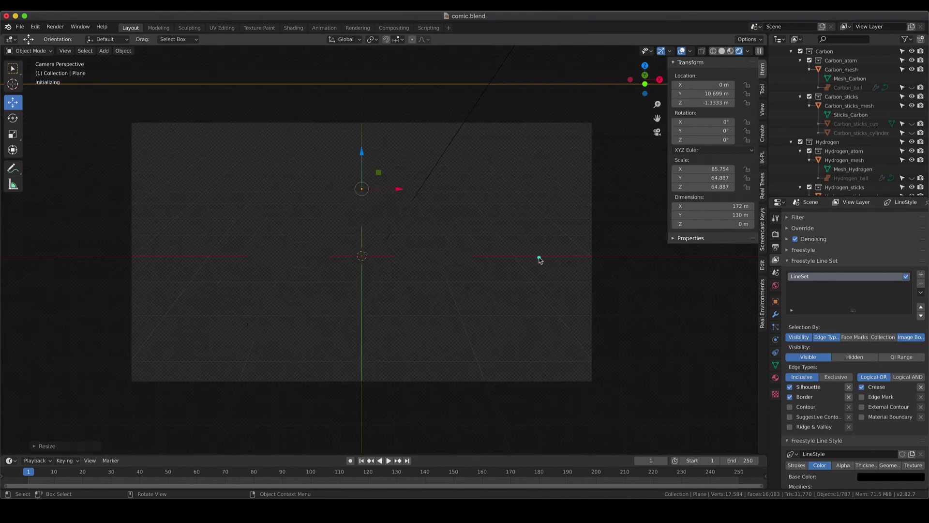